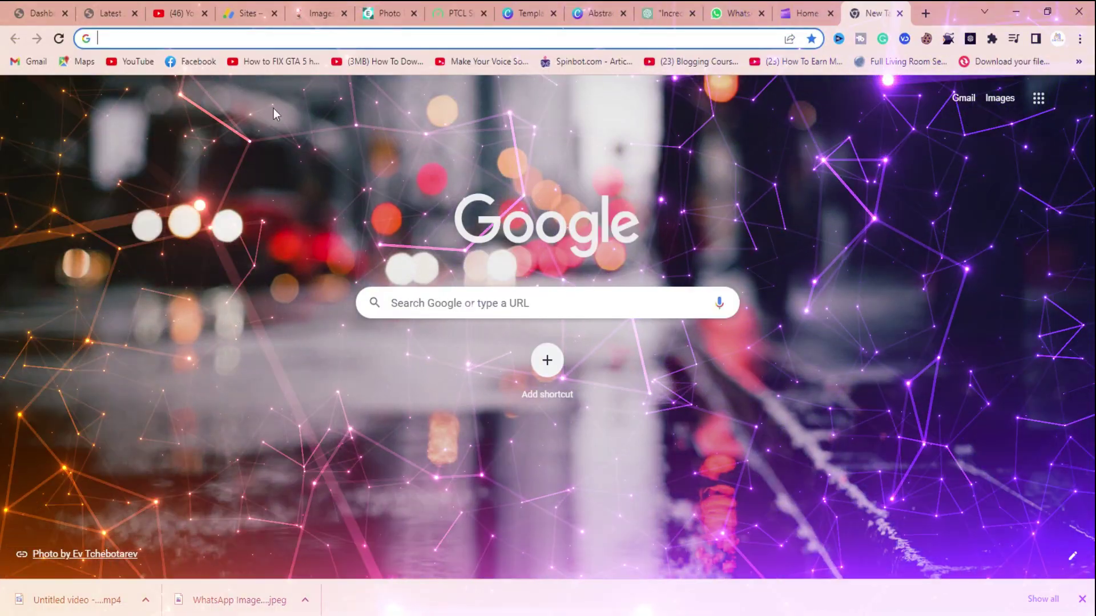
- Enter autodesk.com/education in Chrome's address bar and load the page
{"action": "left_click", "coordinate": [245, 35]}
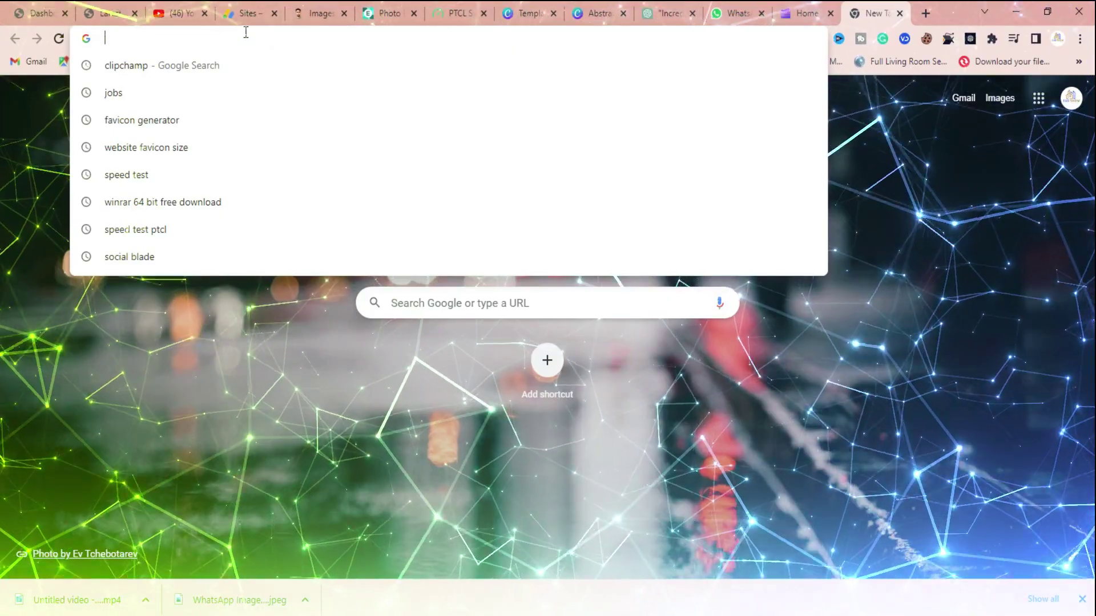
{"action": "type", "text": "aut"}
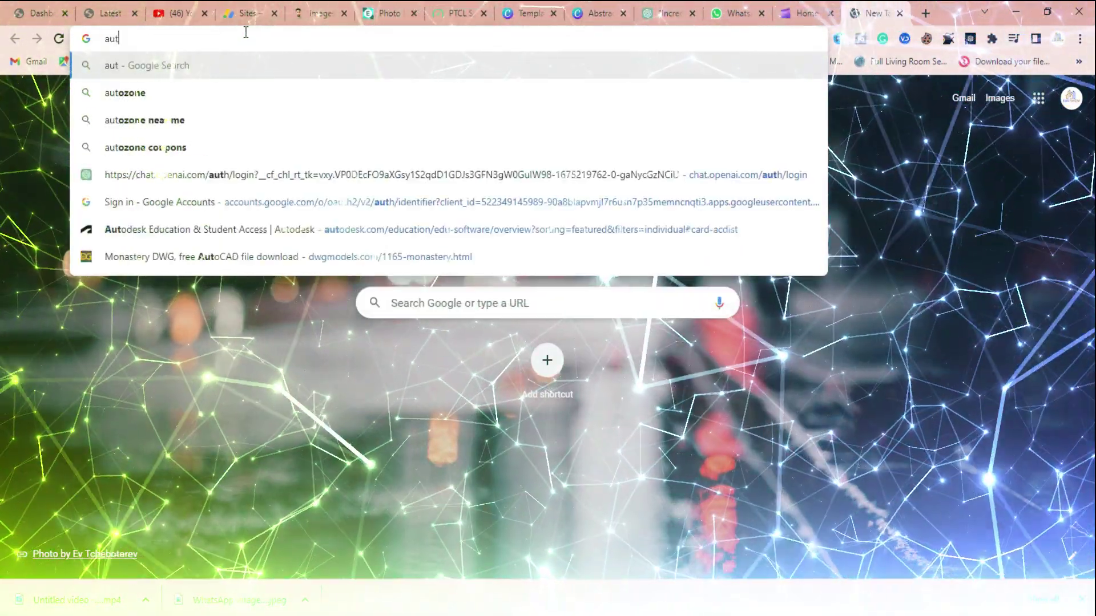
{"action": "type", "text": "odesk"}
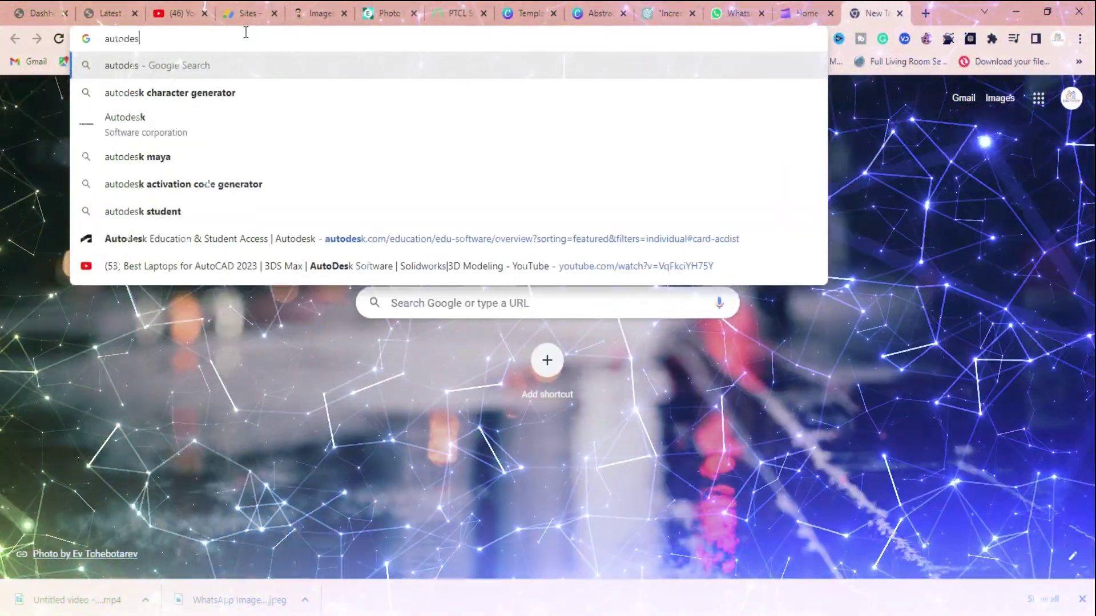
{"action": "type", "text": ".com/education"}
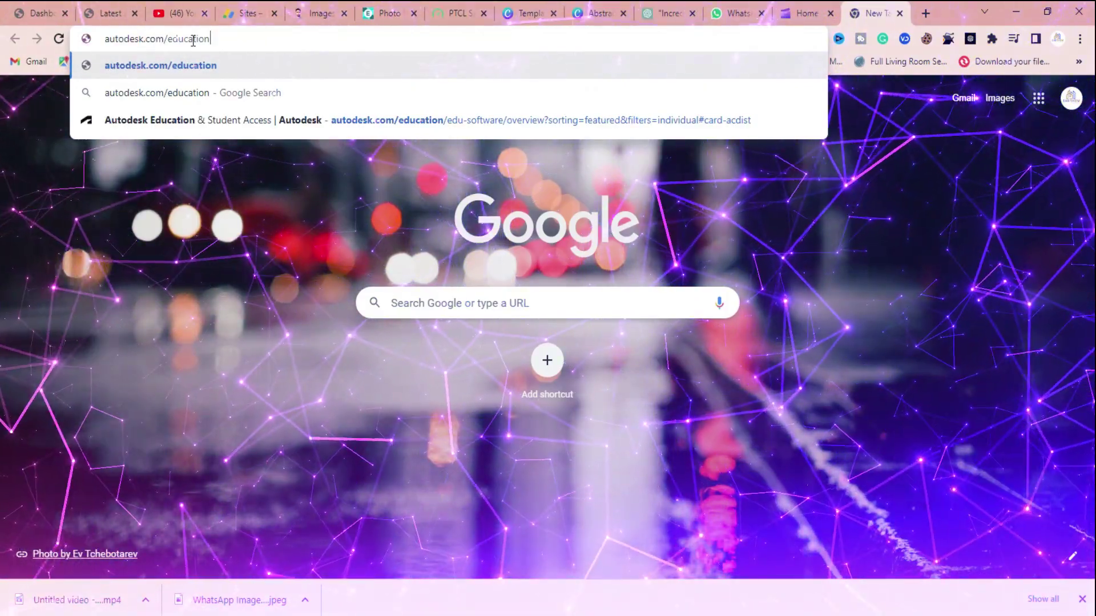
{"action": "key", "text": "Return"}
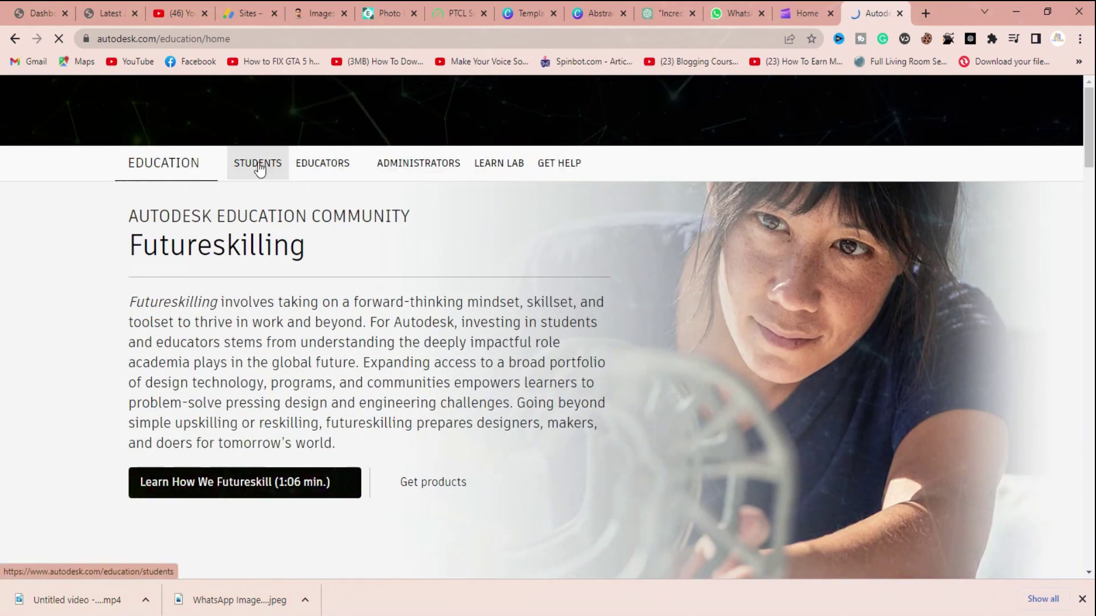
- Scroll the Autodesk Education home page and open the educational products overview
{"action": "scroll", "coordinate": [522, 364], "scroll_direction": "down", "scroll_amount": 3}
{"action": "scroll", "coordinate": [525, 351], "scroll_direction": "down", "scroll_amount": 5}
{"action": "scroll", "coordinate": [525, 350], "scroll_direction": "down", "scroll_amount": 5}
{"action": "scroll", "coordinate": [525, 350], "scroll_direction": "down", "scroll_amount": 2}
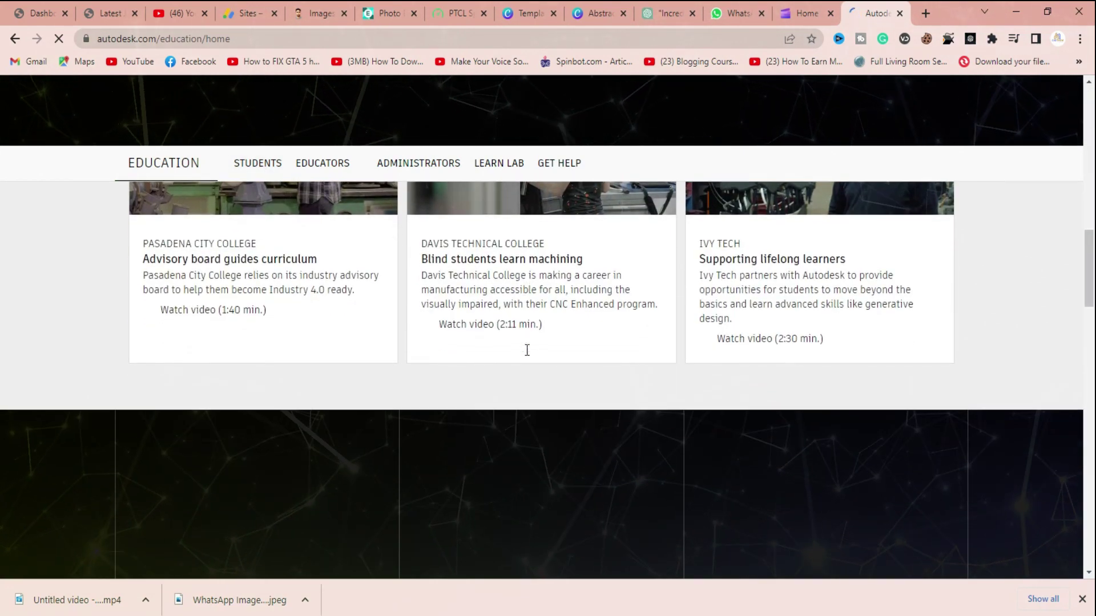
{"action": "scroll", "coordinate": [526, 350], "scroll_direction": "down", "scroll_amount": 4}
{"action": "scroll", "coordinate": [548, 337], "scroll_direction": "up", "scroll_amount": 5}
{"action": "scroll", "coordinate": [524, 359], "scroll_direction": "up", "scroll_amount": 4}
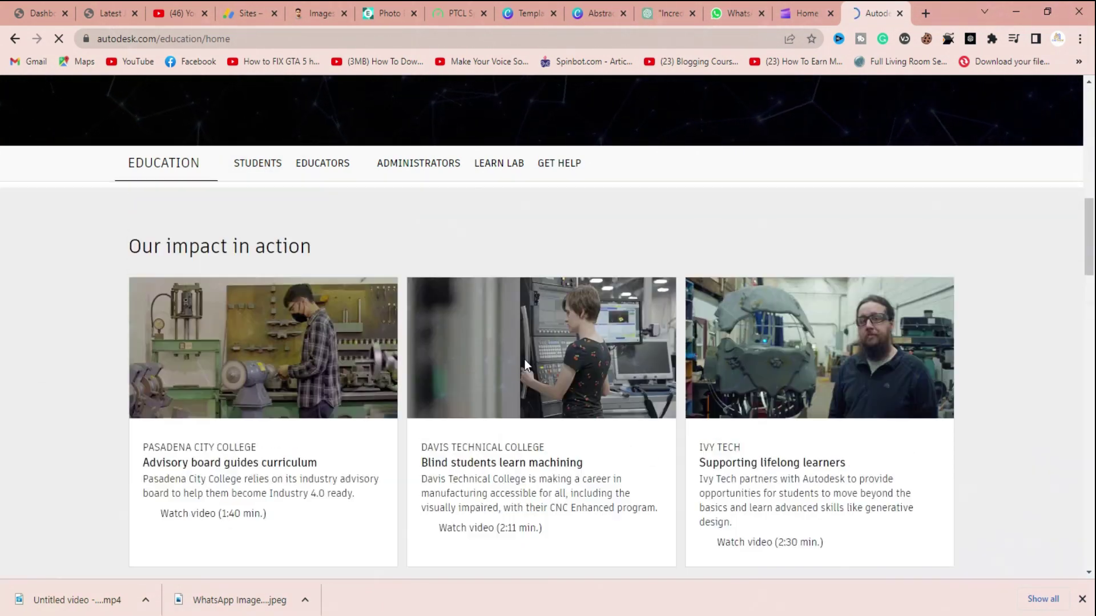
{"action": "scroll", "coordinate": [519, 354], "scroll_direction": "up", "scroll_amount": 4}
{"action": "scroll", "coordinate": [513, 349], "scroll_direction": "up", "scroll_amount": 5}
{"action": "scroll", "coordinate": [512, 348], "scroll_direction": "up", "scroll_amount": 2}
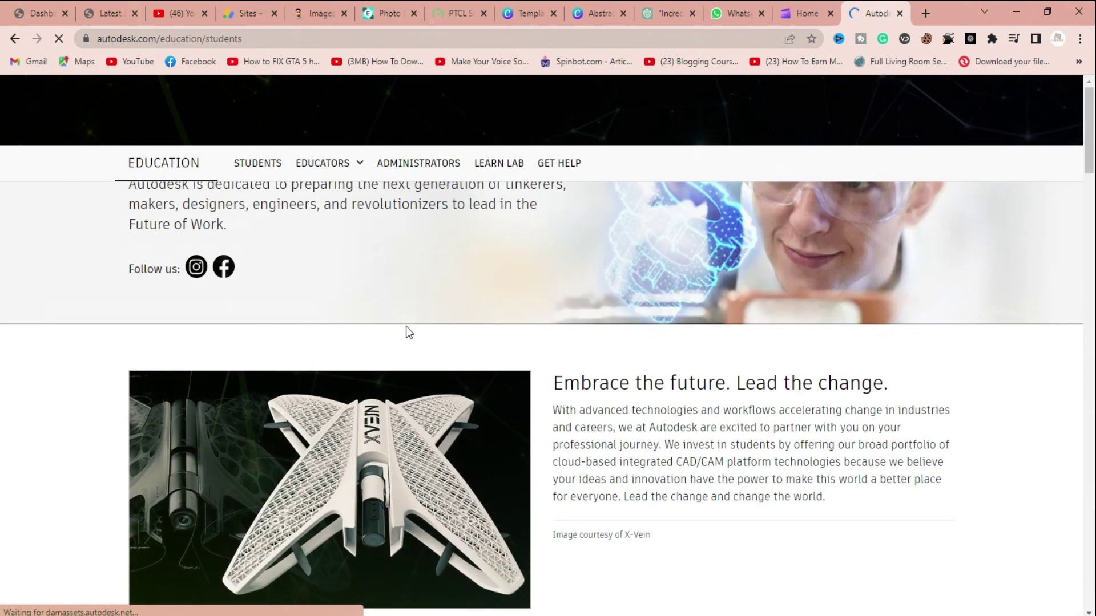
{"action": "scroll", "coordinate": [316, 291], "scroll_direction": "down", "scroll_amount": 5}
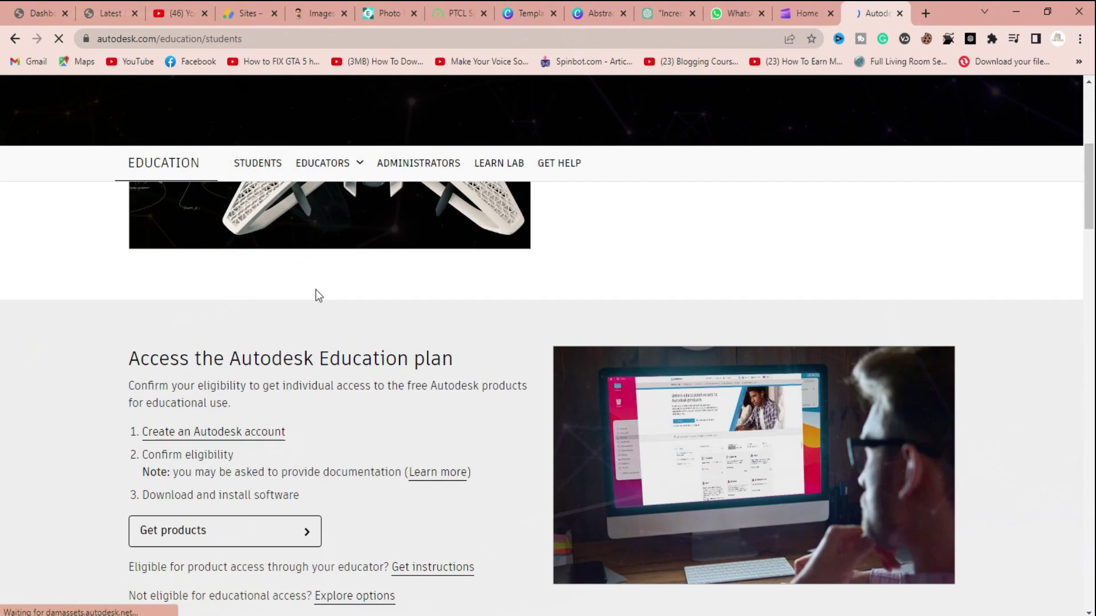
{"action": "scroll", "coordinate": [314, 294], "scroll_direction": "down", "scroll_amount": 2}
{"action": "scroll", "coordinate": [420, 367], "scroll_direction": "up", "scroll_amount": 2}
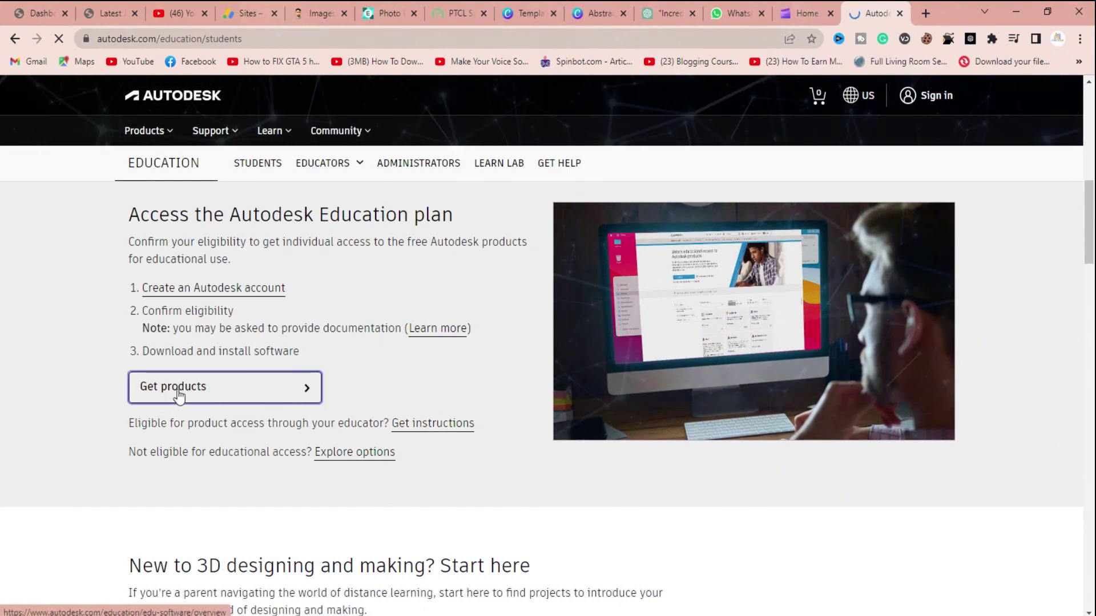
{"action": "left_click", "coordinate": [221, 292]}
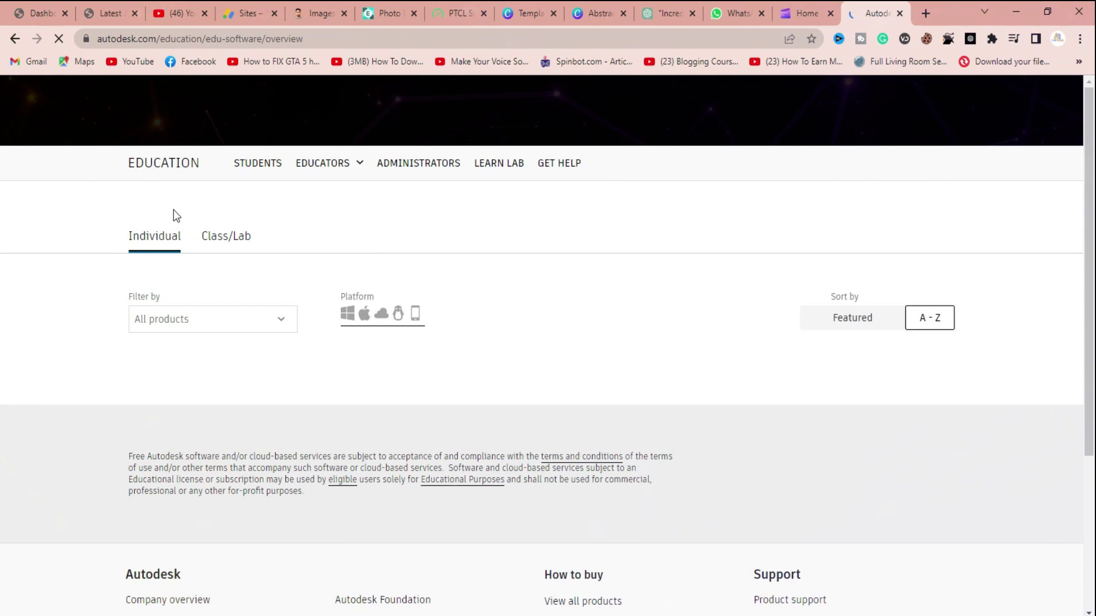
- Browse the overview page, highlighting the Autodesk for Students and Unlock educational access headings
{"action": "scroll", "coordinate": [488, 397], "scroll_direction": "down", "scroll_amount": 3}
{"action": "scroll", "coordinate": [488, 398], "scroll_direction": "down", "scroll_amount": 1}
{"action": "scroll", "coordinate": [487, 397], "scroll_direction": "up", "scroll_amount": 3}
{"action": "scroll", "coordinate": [489, 399], "scroll_direction": "up", "scroll_amount": 1}
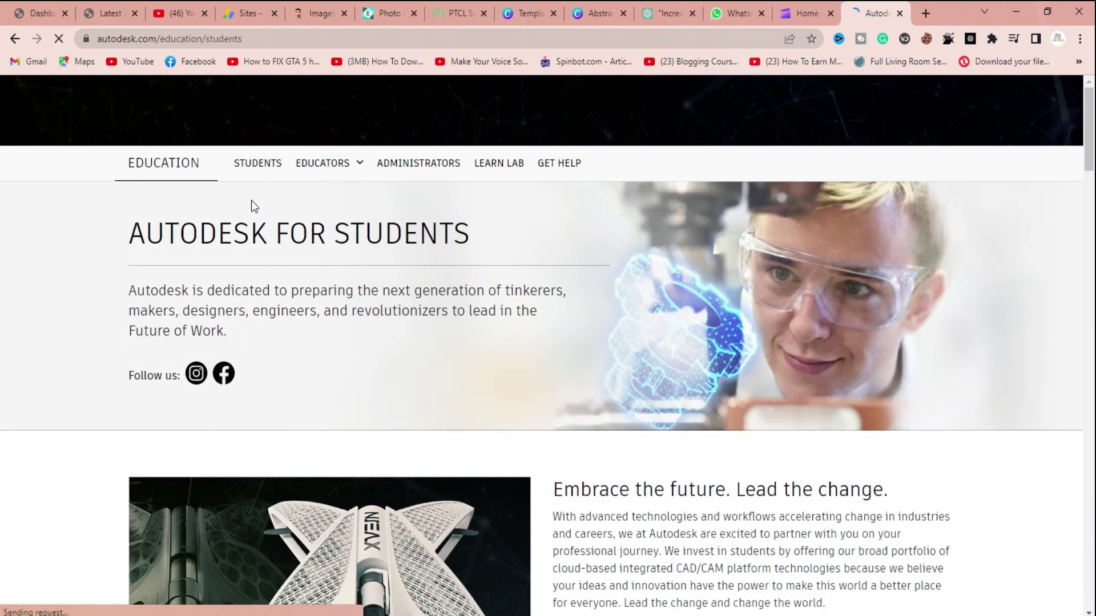
{"action": "left_click_drag", "start_coordinate": [480, 237], "coordinate": [108, 227]}
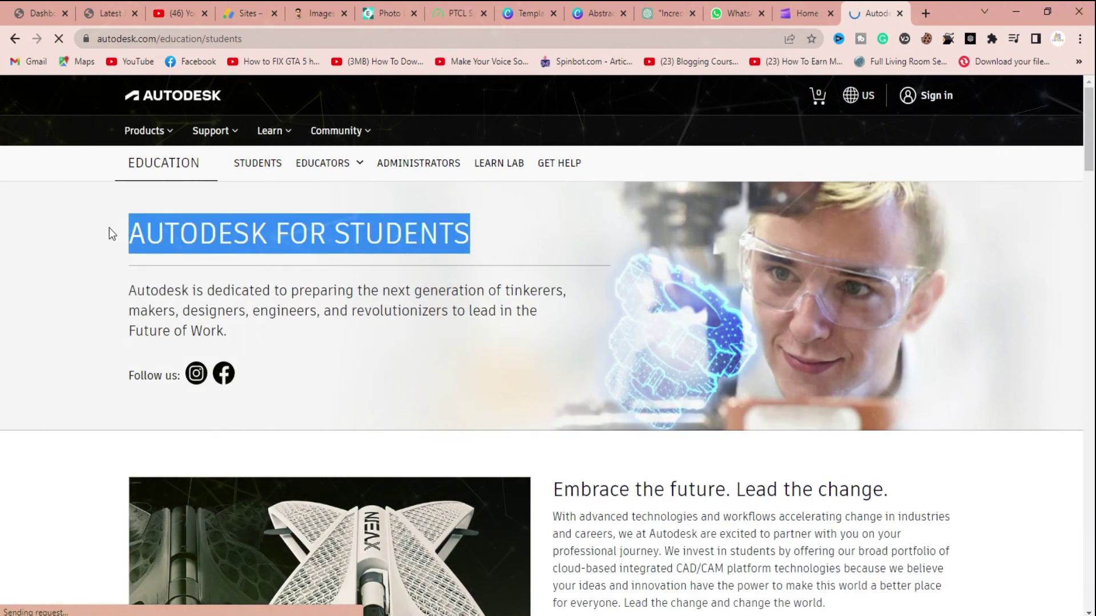
{"action": "scroll", "coordinate": [223, 313], "scroll_direction": "down", "scroll_amount": 2}
{"action": "scroll", "coordinate": [223, 313], "scroll_direction": "down", "scroll_amount": 2}
{"action": "scroll", "coordinate": [224, 312], "scroll_direction": "down", "scroll_amount": 3}
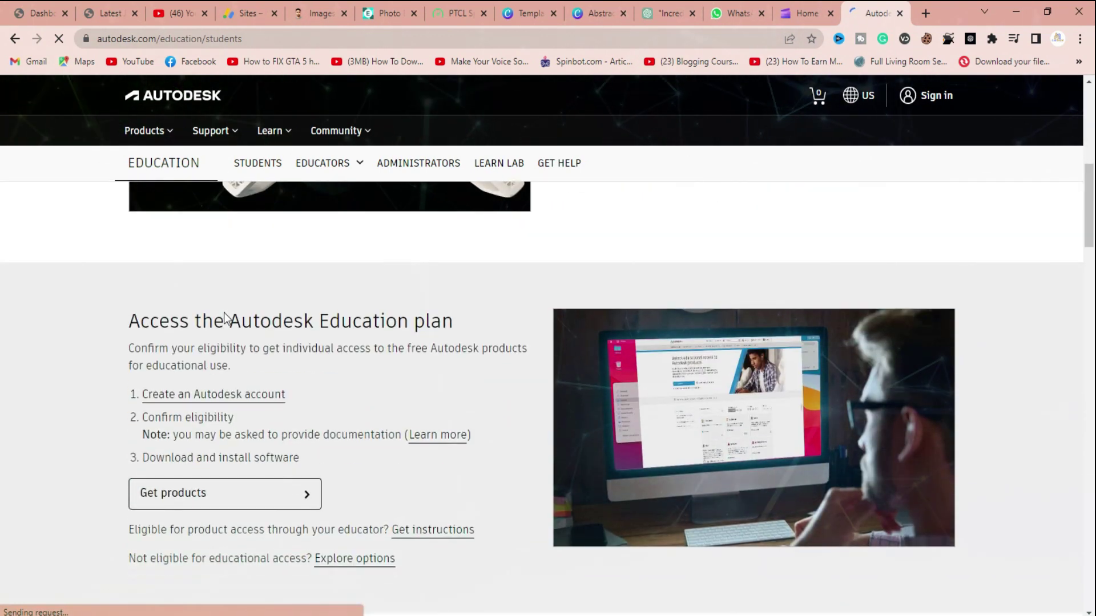
{"action": "scroll", "coordinate": [224, 312], "scroll_direction": "down", "scroll_amount": 2}
{"action": "scroll", "coordinate": [234, 393], "scroll_direction": "up", "scroll_amount": 2}
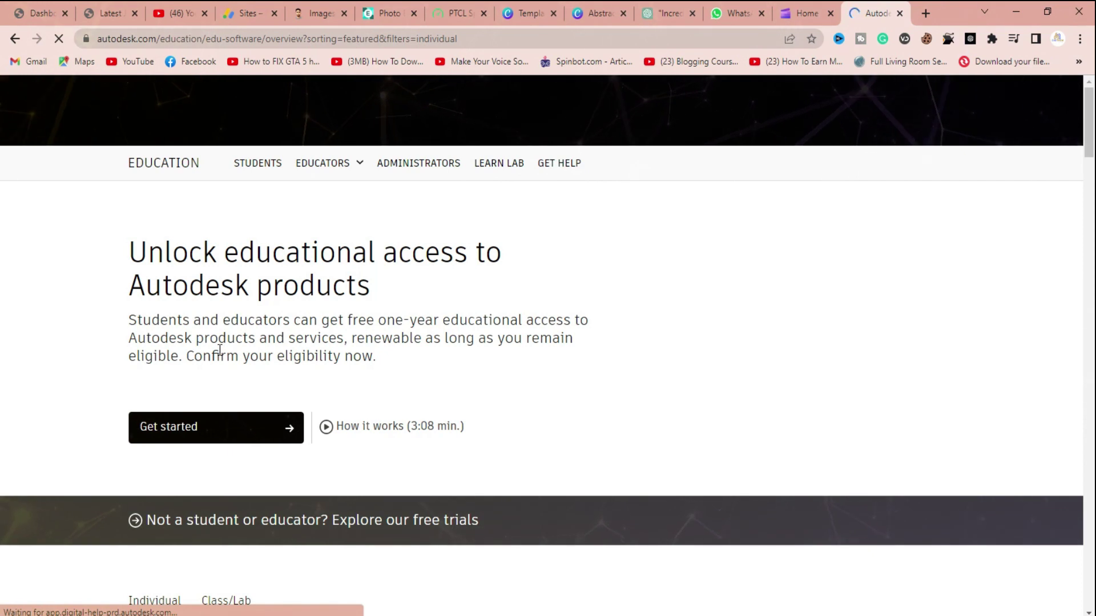
{"action": "scroll", "coordinate": [210, 357], "scroll_direction": "down", "scroll_amount": 1}
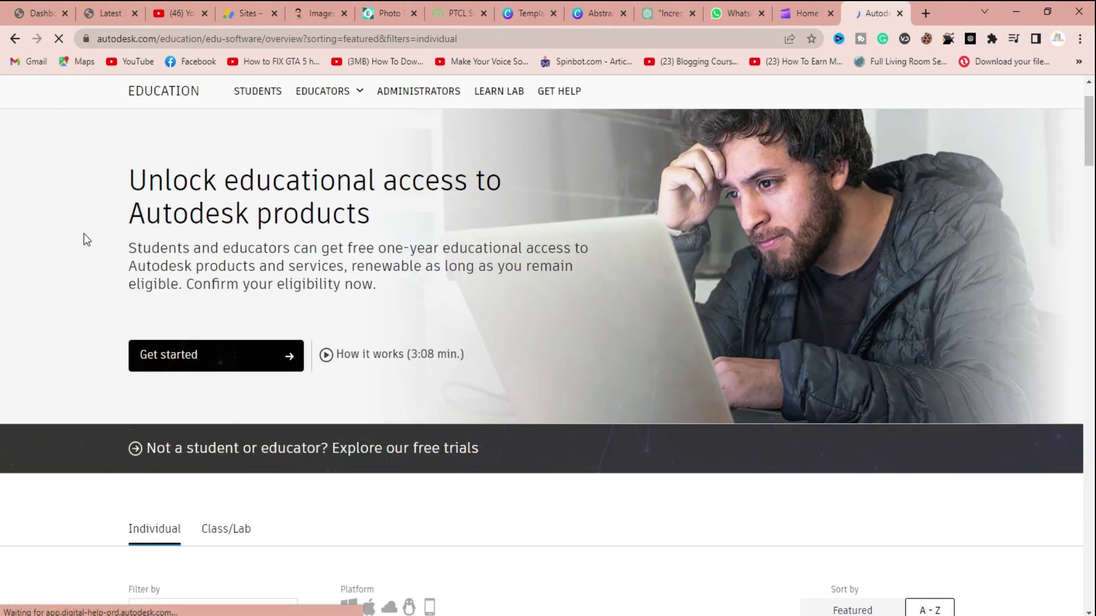
{"action": "left_click_drag", "start_coordinate": [392, 222], "coordinate": [126, 188]}
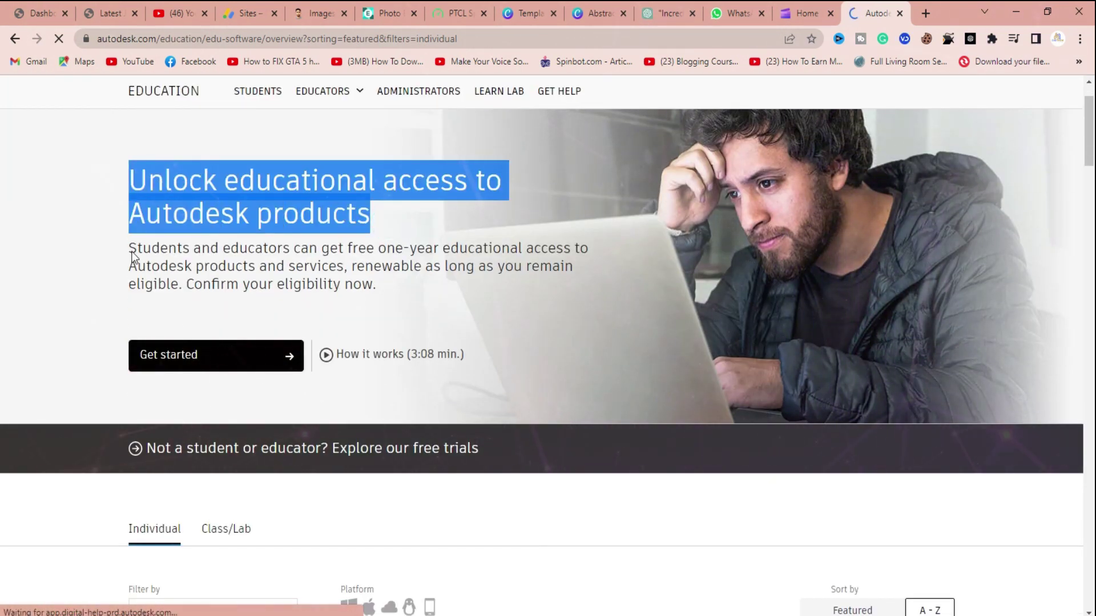
- Start the educational access sign-up and choose Student as the educational role
{"action": "left_click", "coordinate": [190, 357]}
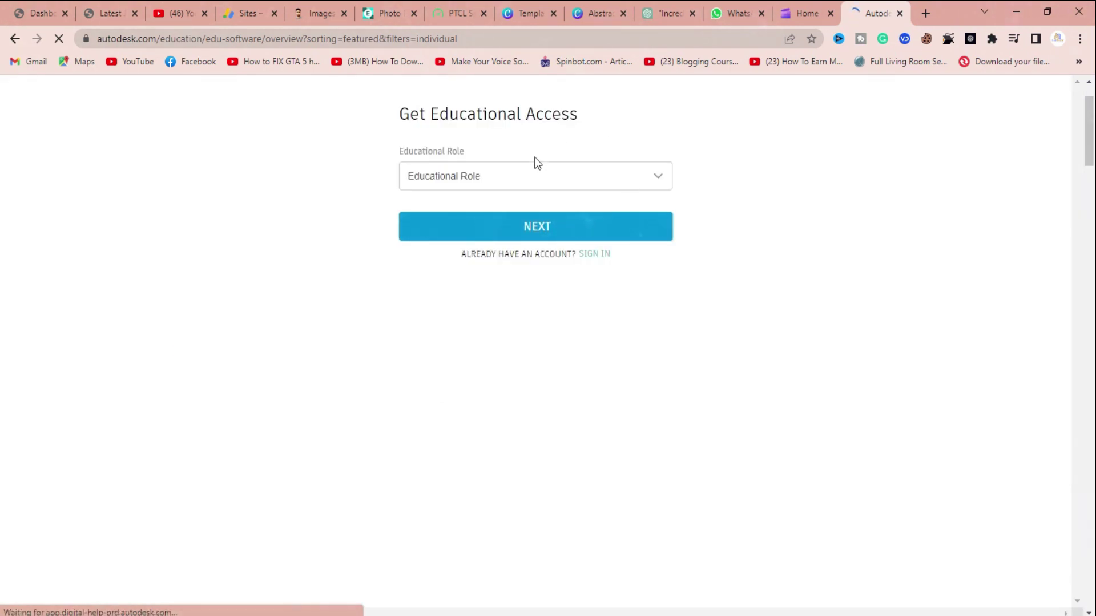
{"action": "left_click_drag", "start_coordinate": [393, 114], "coordinate": [565, 116]}
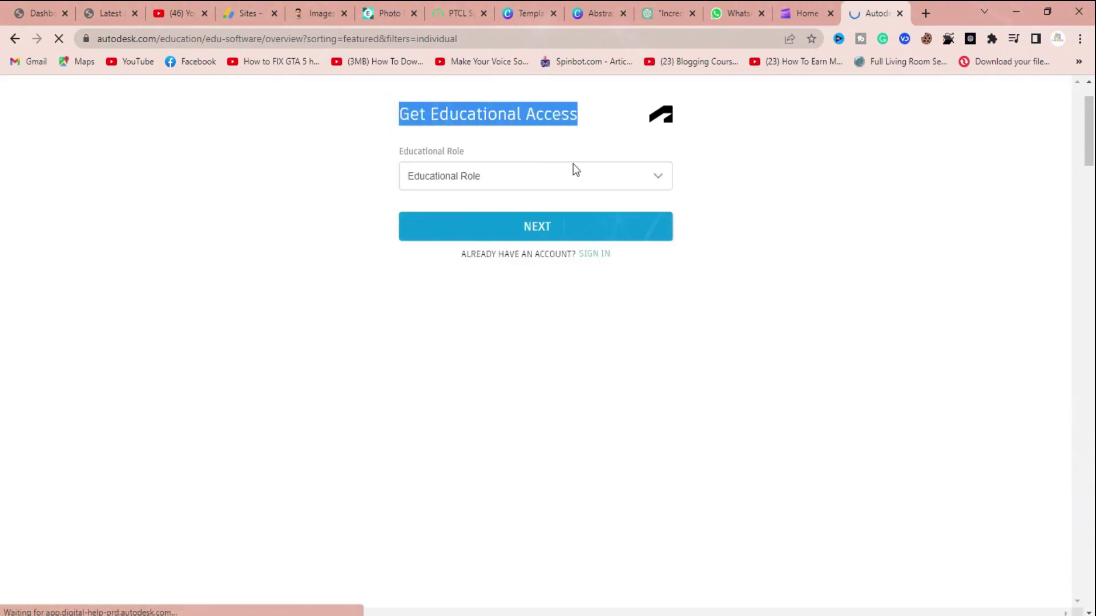
{"action": "left_click", "coordinate": [547, 178]}
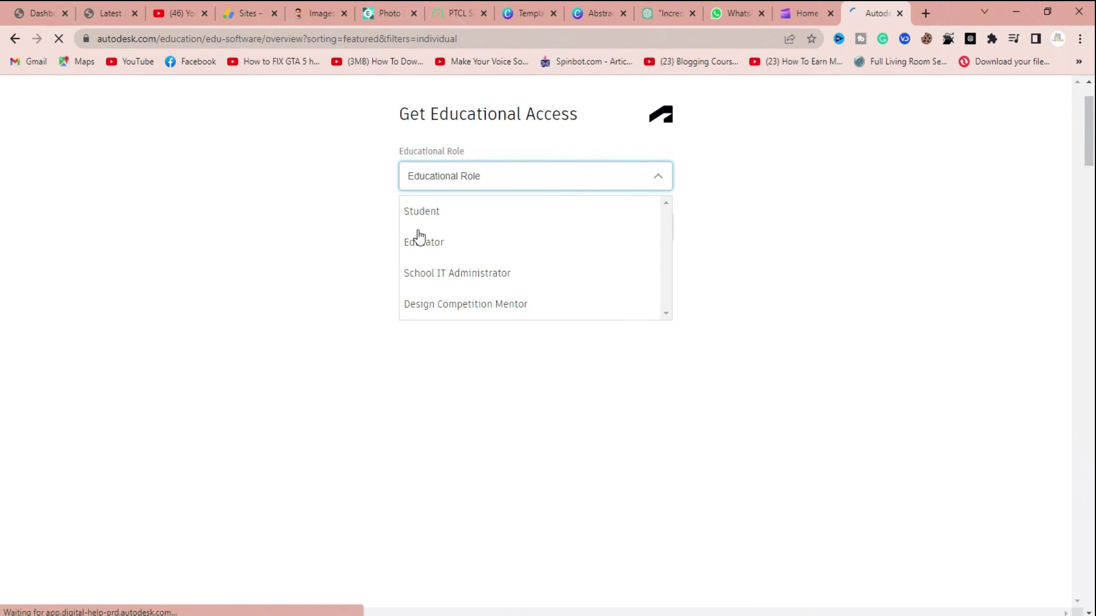
{"action": "left_click", "coordinate": [431, 214]}
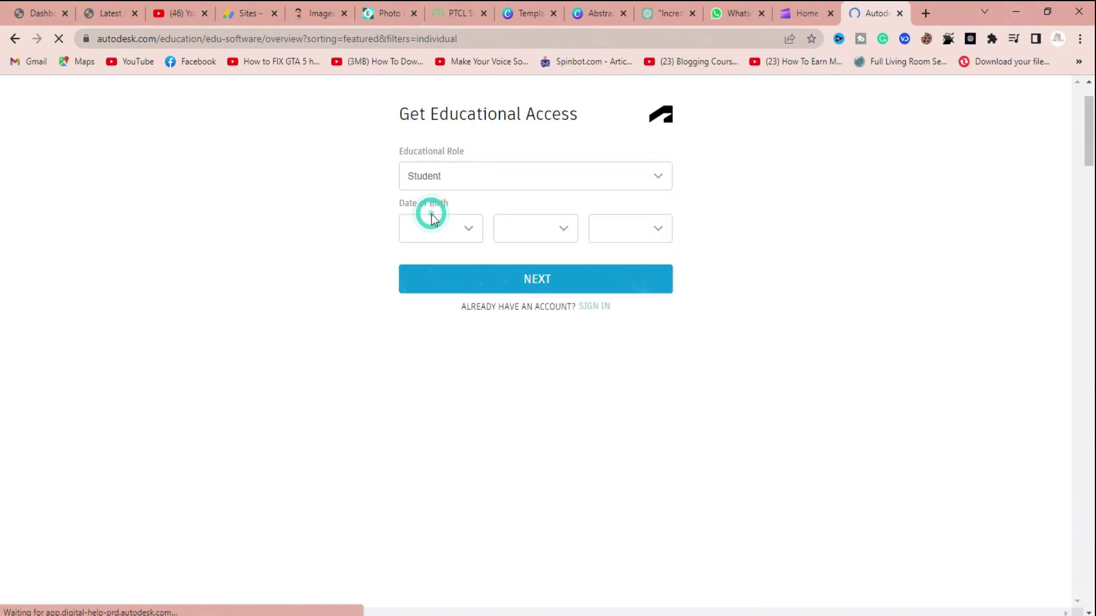
{"action": "left_click", "coordinate": [466, 235]}
{"action": "left_click", "coordinate": [423, 294]}
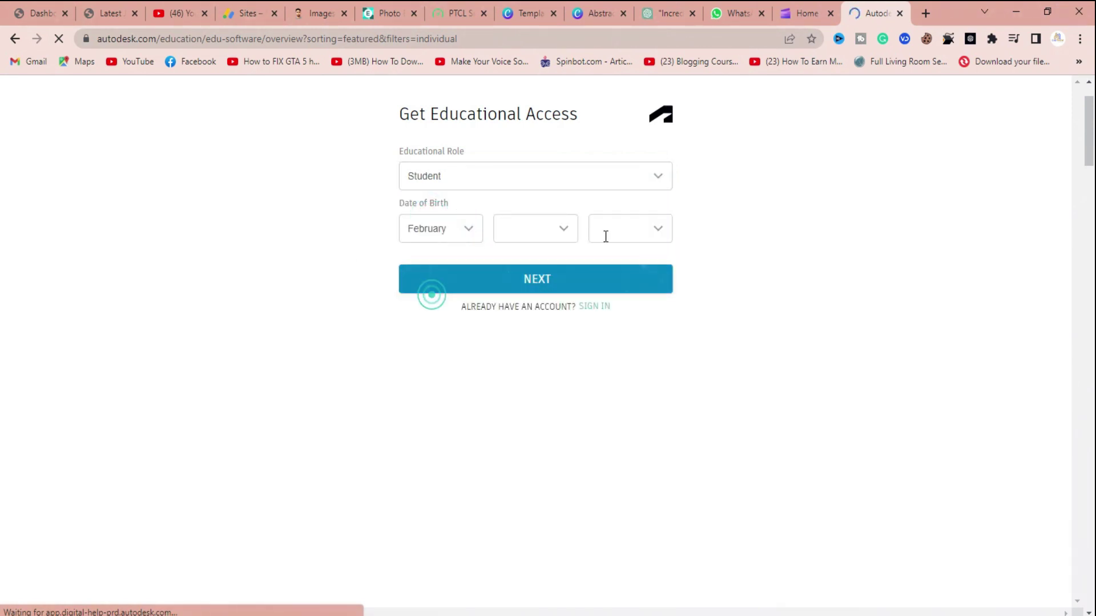
{"action": "left_click", "coordinate": [562, 234]}
{"action": "left_click", "coordinate": [511, 359]}
{"action": "left_click", "coordinate": [649, 228]}
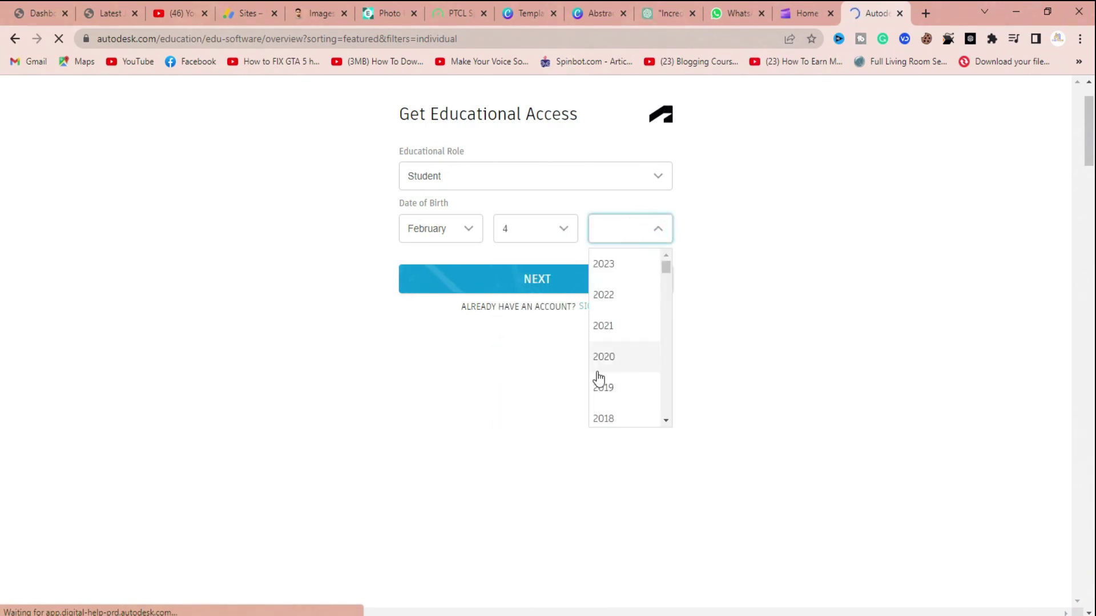
{"action": "scroll", "coordinate": [624, 384], "scroll_direction": "down", "scroll_amount": 3}
{"action": "scroll", "coordinate": [624, 382], "scroll_direction": "down", "scroll_amount": 2}
{"action": "scroll", "coordinate": [624, 382], "scroll_direction": "down", "scroll_amount": 3}
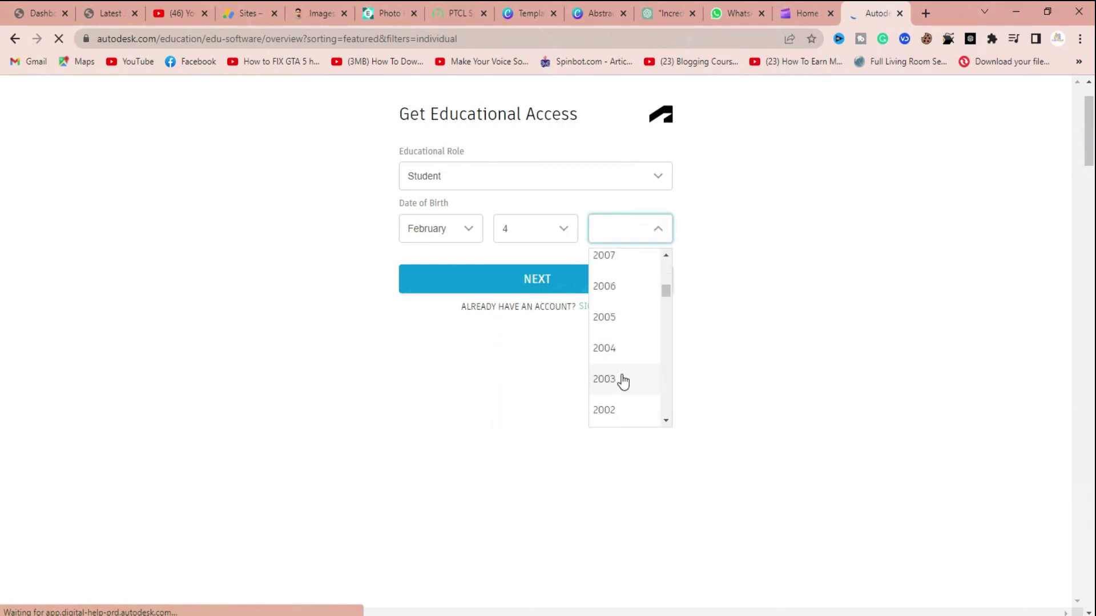
{"action": "scroll", "coordinate": [612, 399], "scroll_direction": "down", "scroll_amount": 2}
{"action": "scroll", "coordinate": [611, 374], "scroll_direction": "down", "scroll_amount": 2}
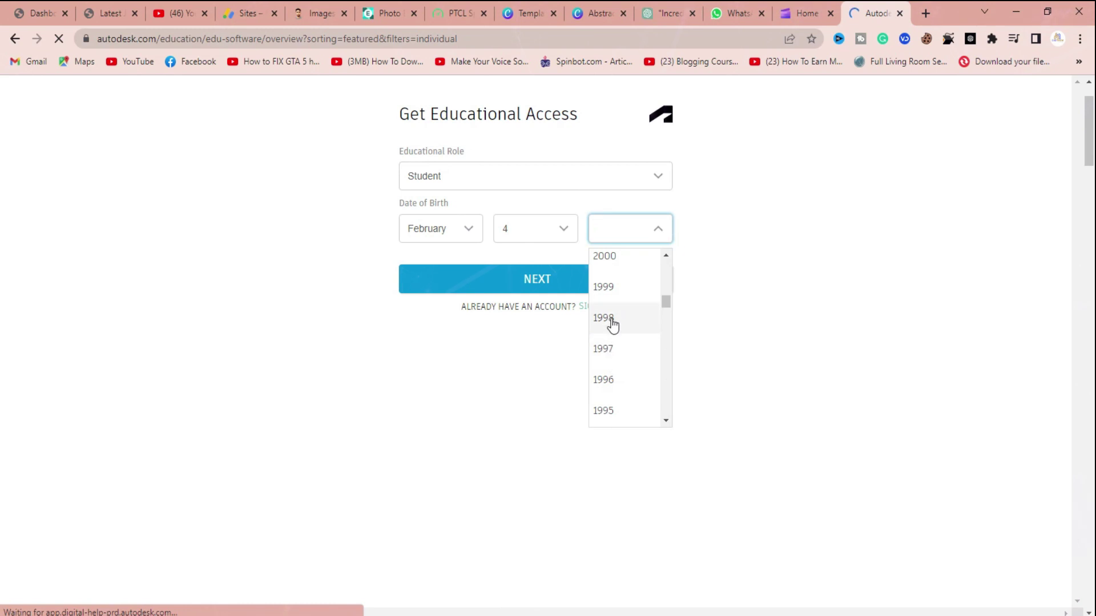
{"action": "left_click", "coordinate": [606, 287]}
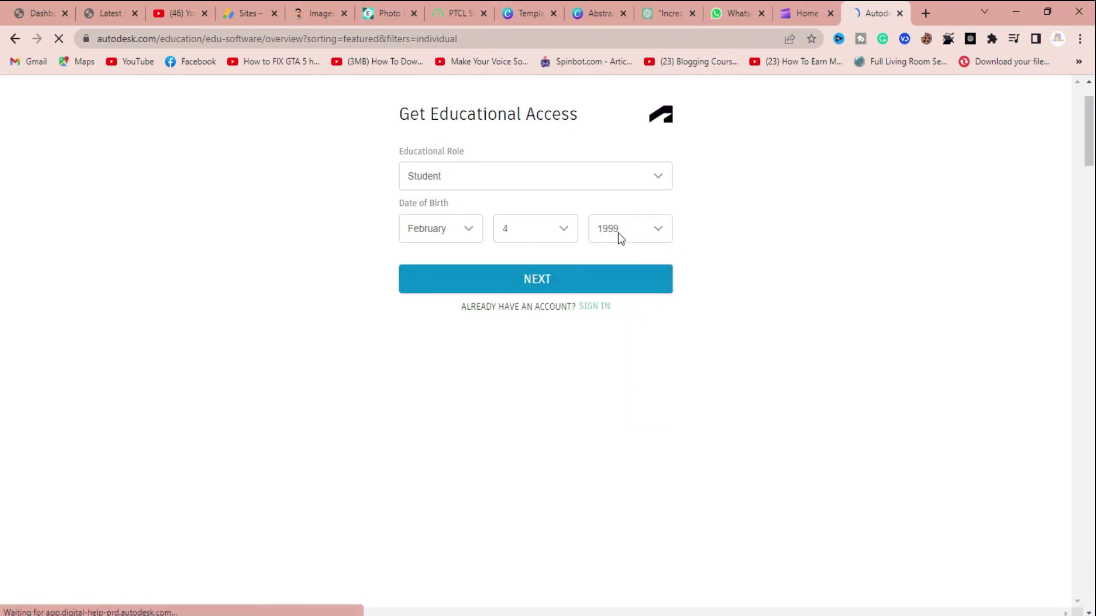
{"action": "left_click", "coordinate": [521, 282]}
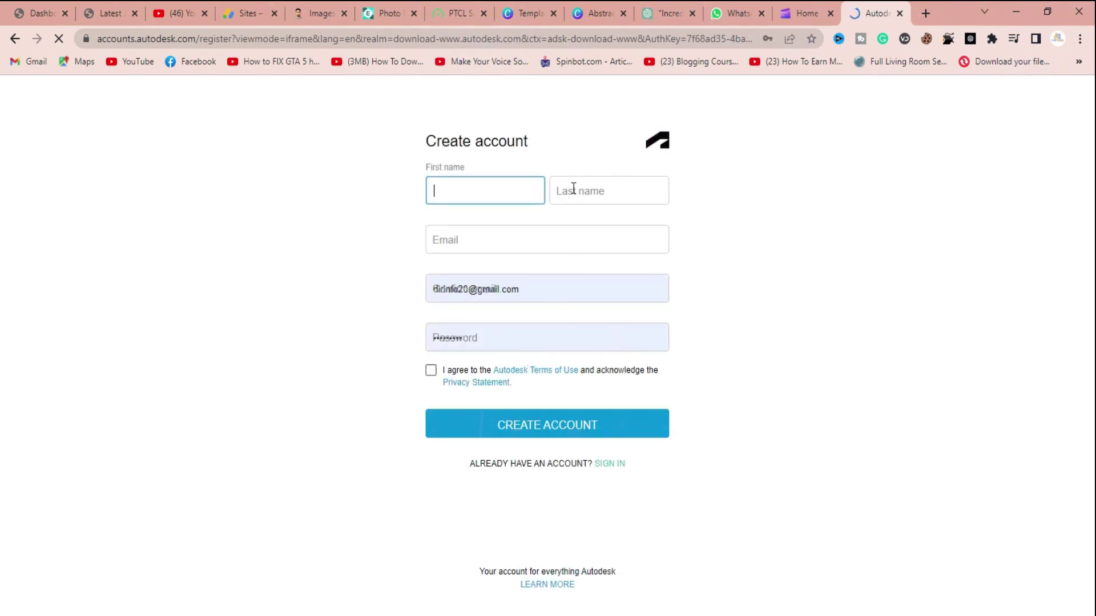
- Enter the first and last name in the Create account form
{"action": "left_click", "coordinate": [470, 191]}
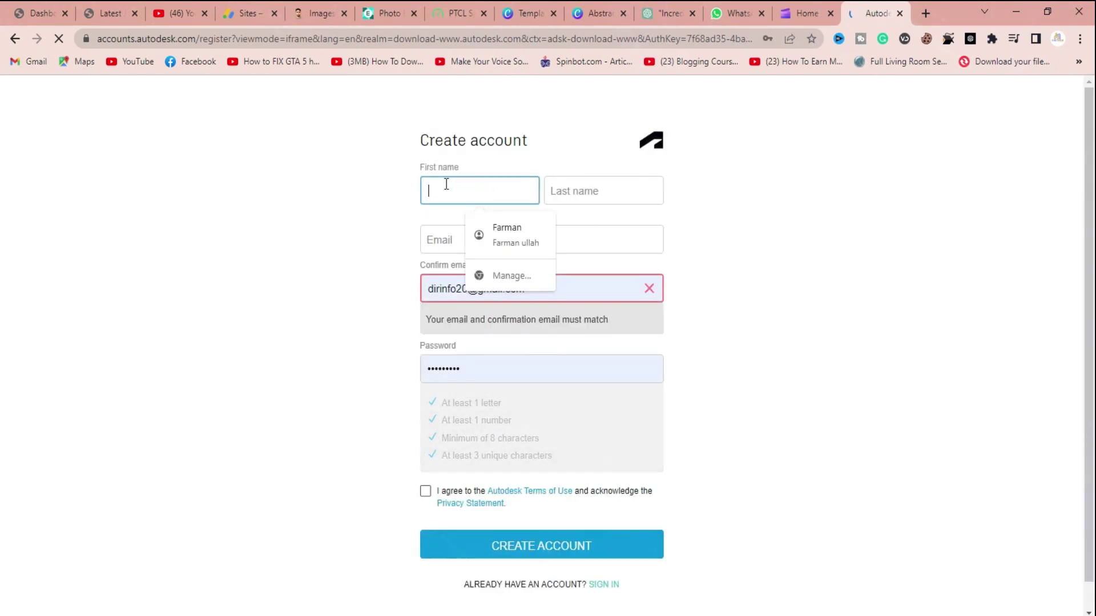
{"action": "left_click", "coordinate": [445, 183]}
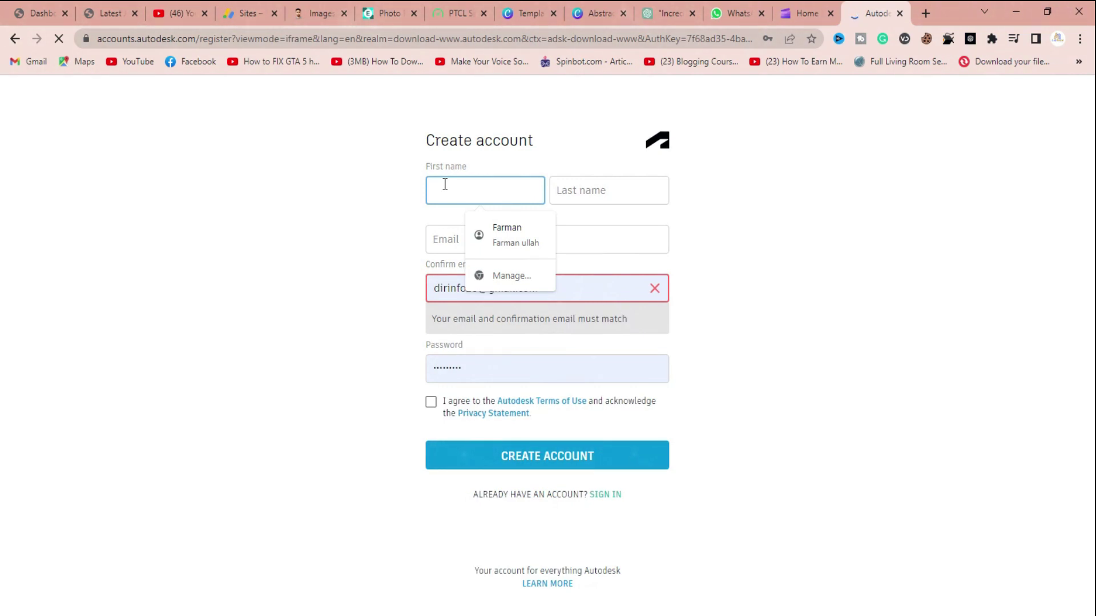
{"action": "type", "text": "cad"}
{"action": "left_click", "coordinate": [574, 193]}
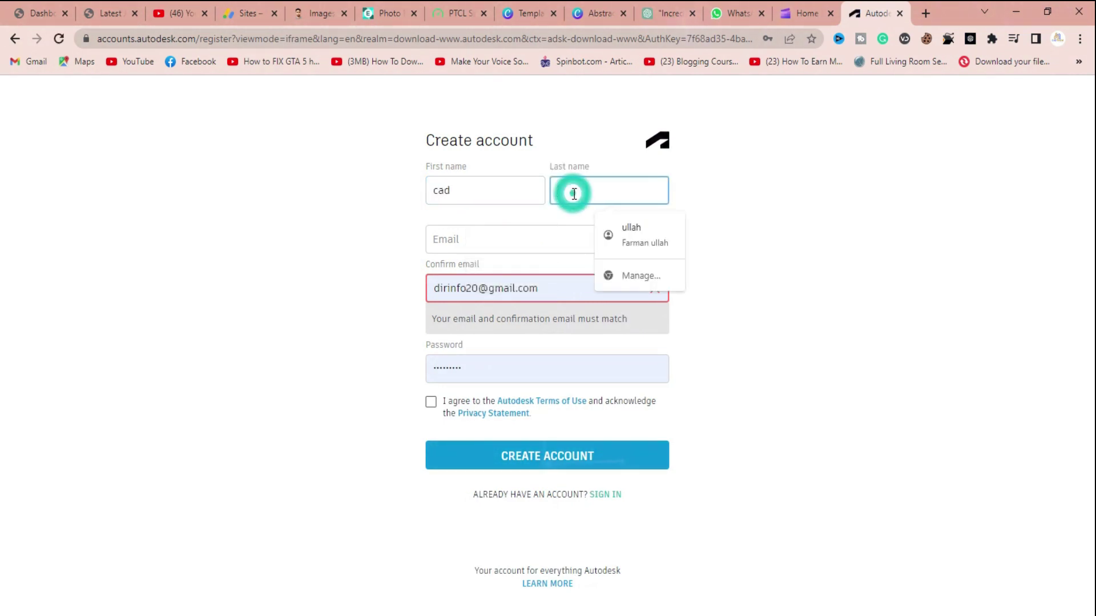
{"action": "type", "text": "show"}
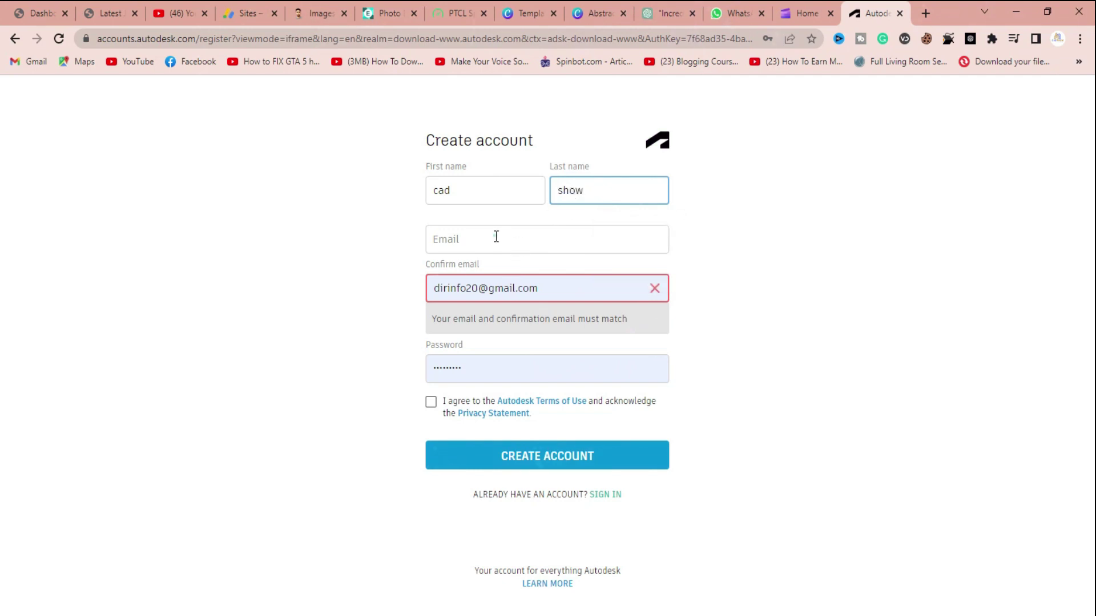
{"action": "left_click", "coordinate": [496, 236]}
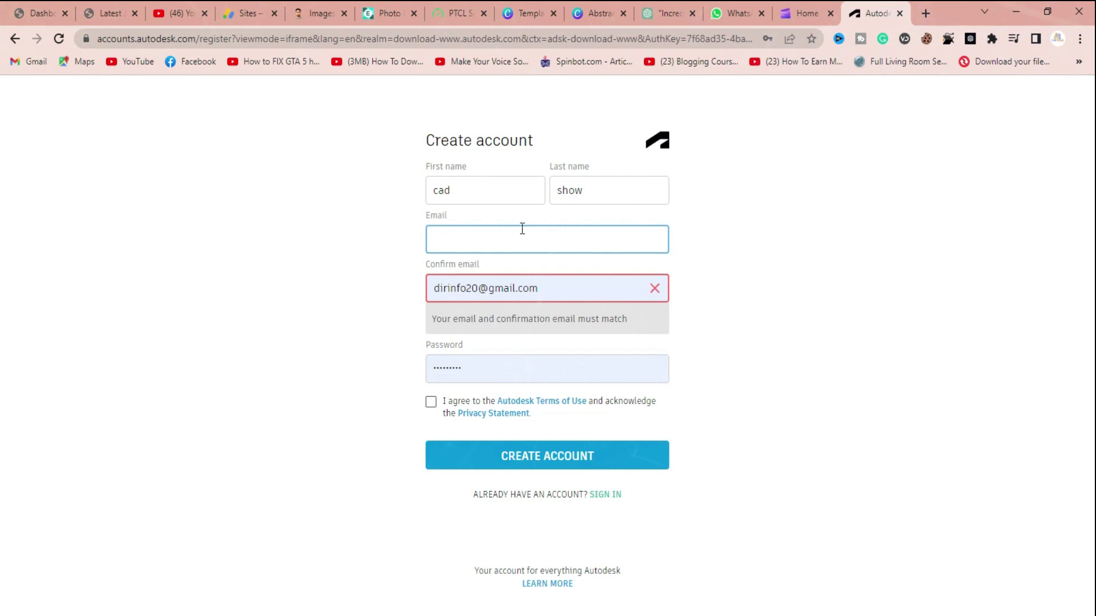
- Paste the same e-mail address into the Email and Confirm email fields
{"action": "left_click", "coordinate": [654, 288]}
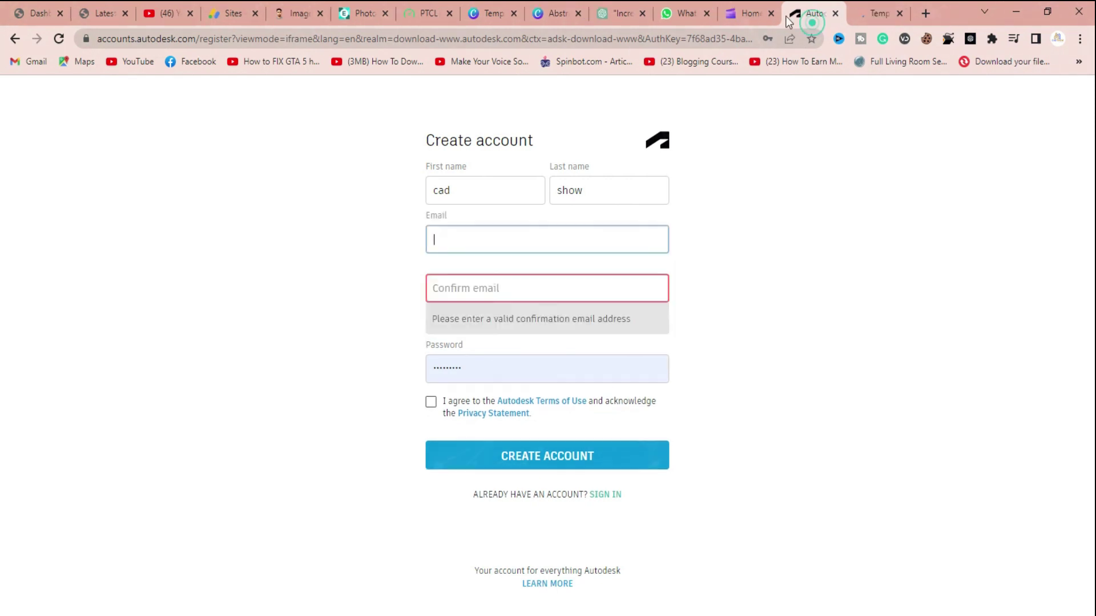
{"action": "right_click", "coordinate": [477, 234]}
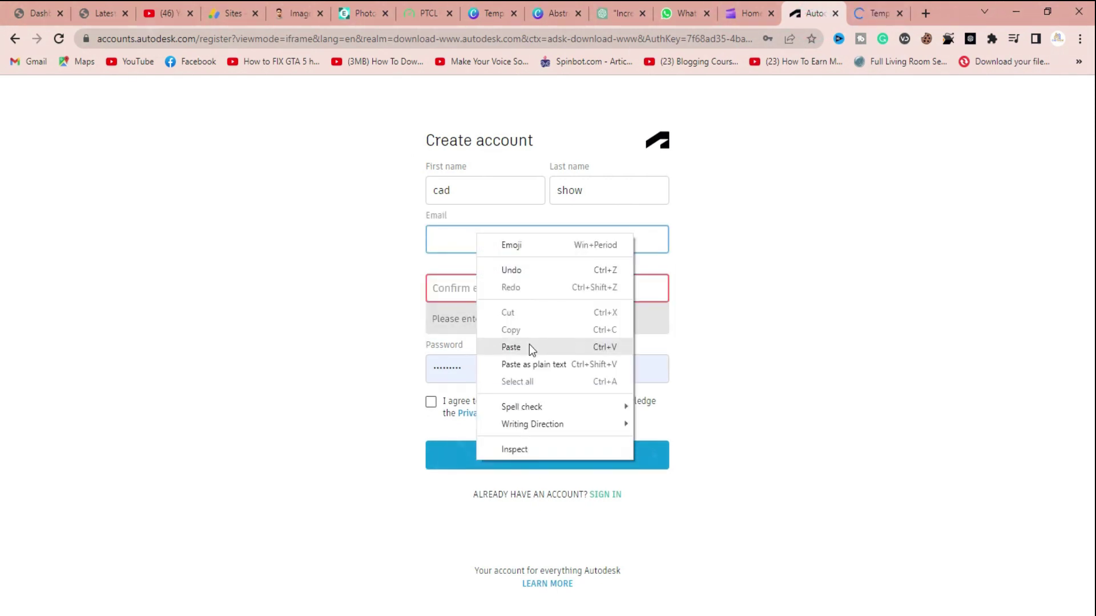
{"action": "left_click", "coordinate": [529, 346]}
{"action": "left_click", "coordinate": [506, 289]}
{"action": "right_click", "coordinate": [504, 292]}
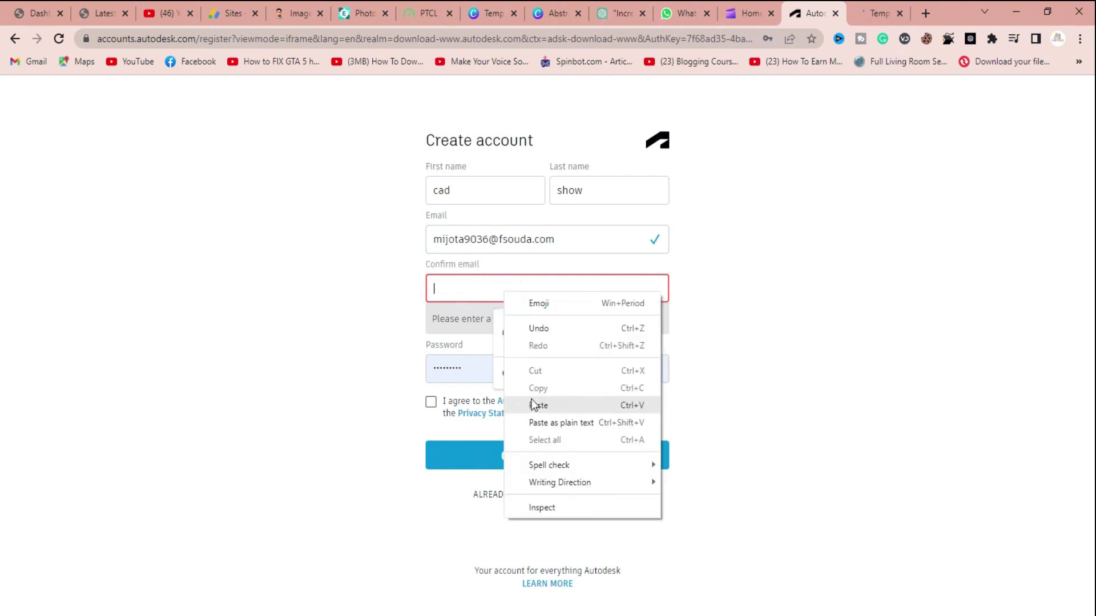
{"action": "left_click", "coordinate": [533, 404]}
- Replace the autofilled password with a new one, accept the terms, and create the account
{"action": "left_click", "coordinate": [473, 335]}
{"action": "double_click", "coordinate": [508, 342]}
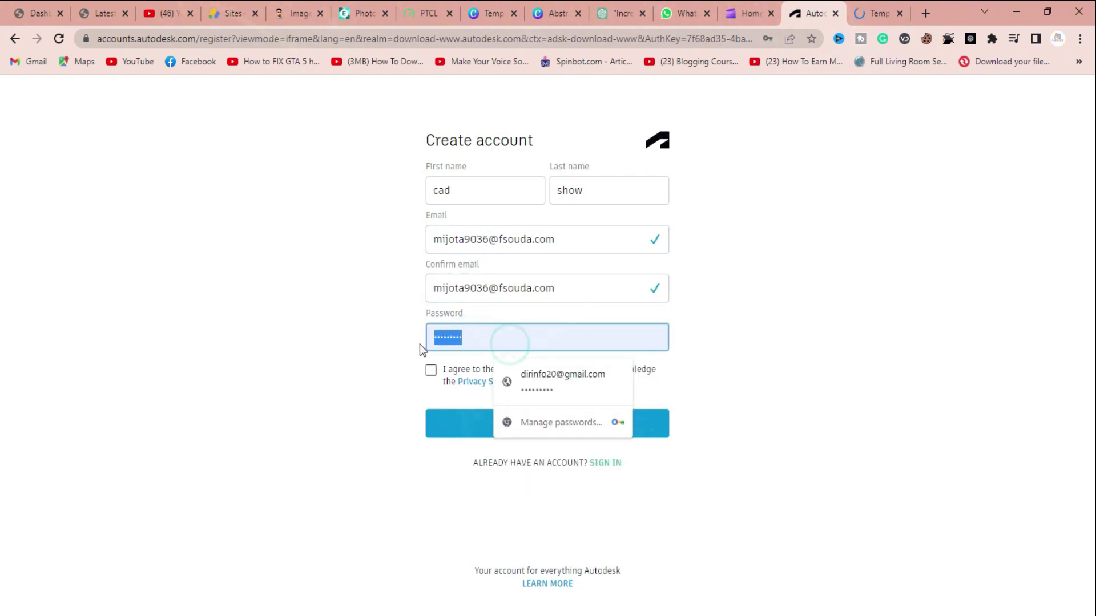
{"action": "key", "text": "BackSpace"}
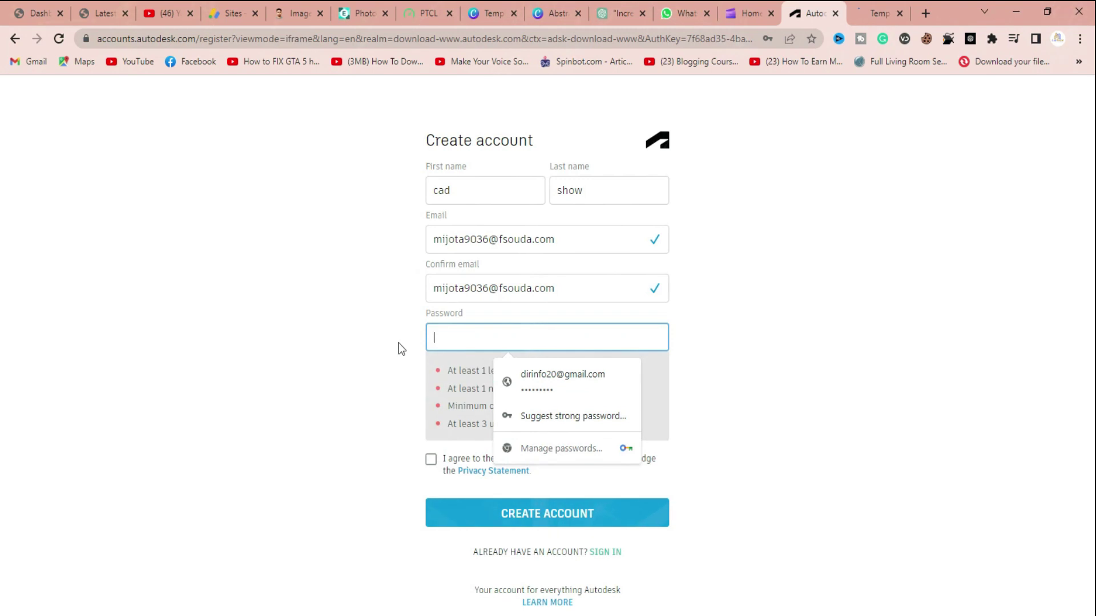
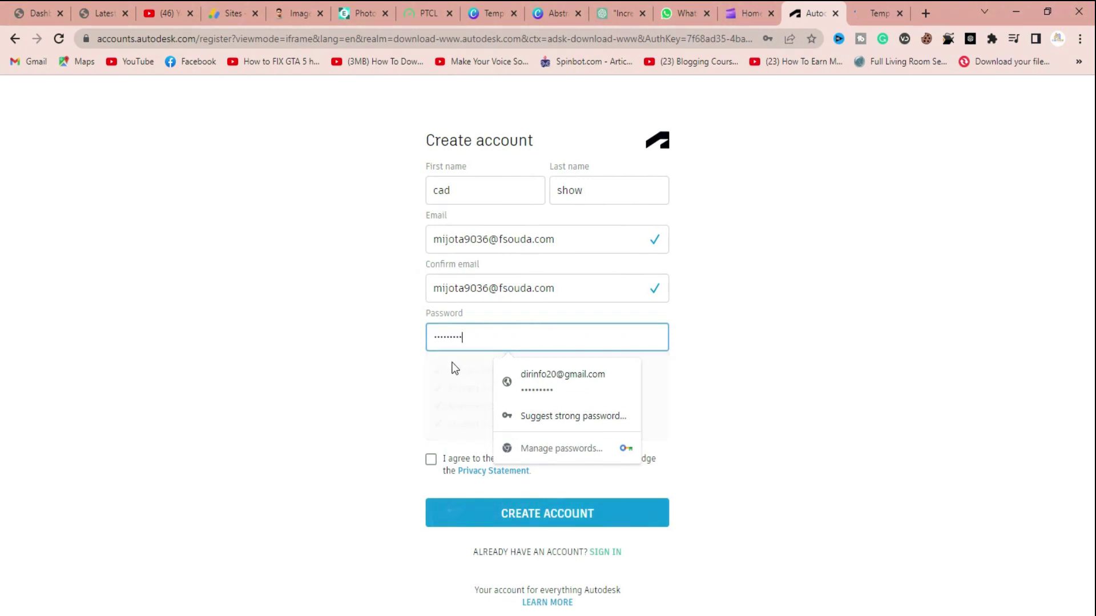
{"action": "left_click", "coordinate": [431, 372]}
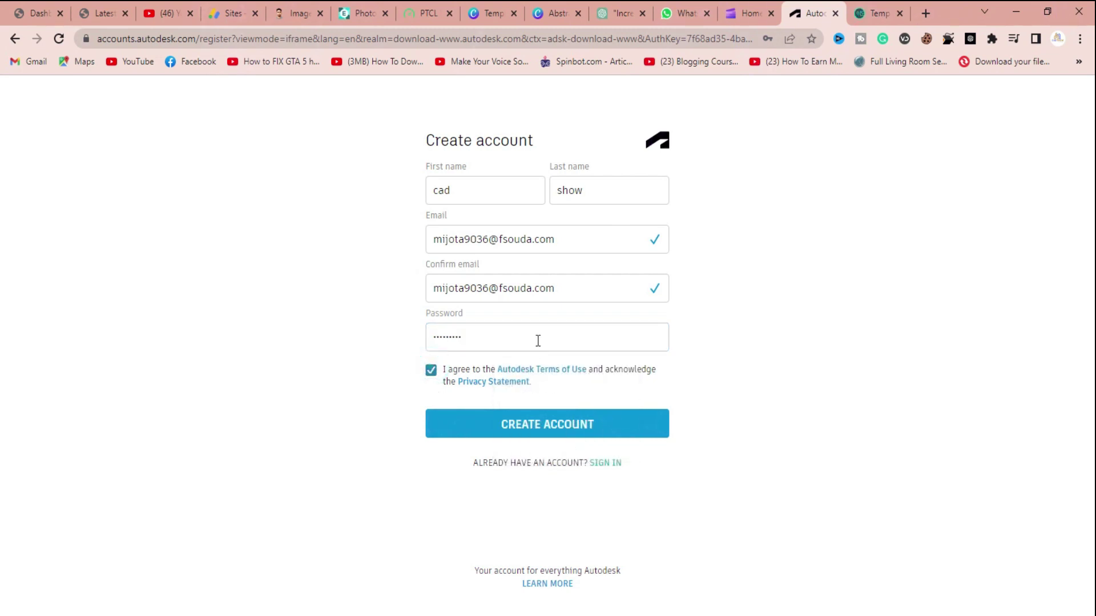
{"action": "left_click", "coordinate": [533, 428]}
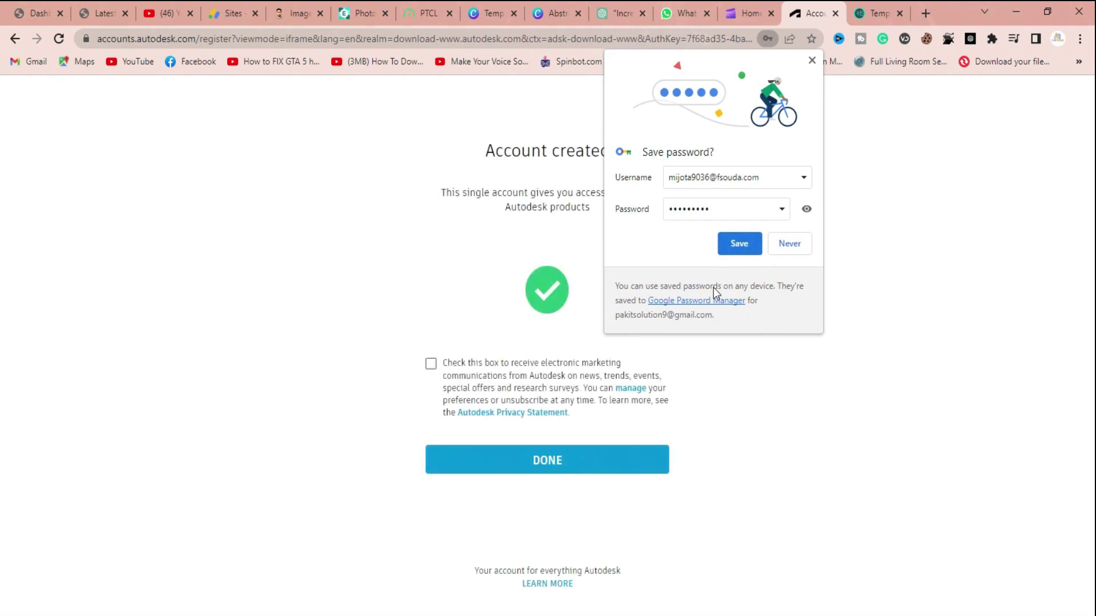
- Decline saving the password, finish the account confirmation, and return to the education overview
{"action": "left_click", "coordinate": [776, 246]}
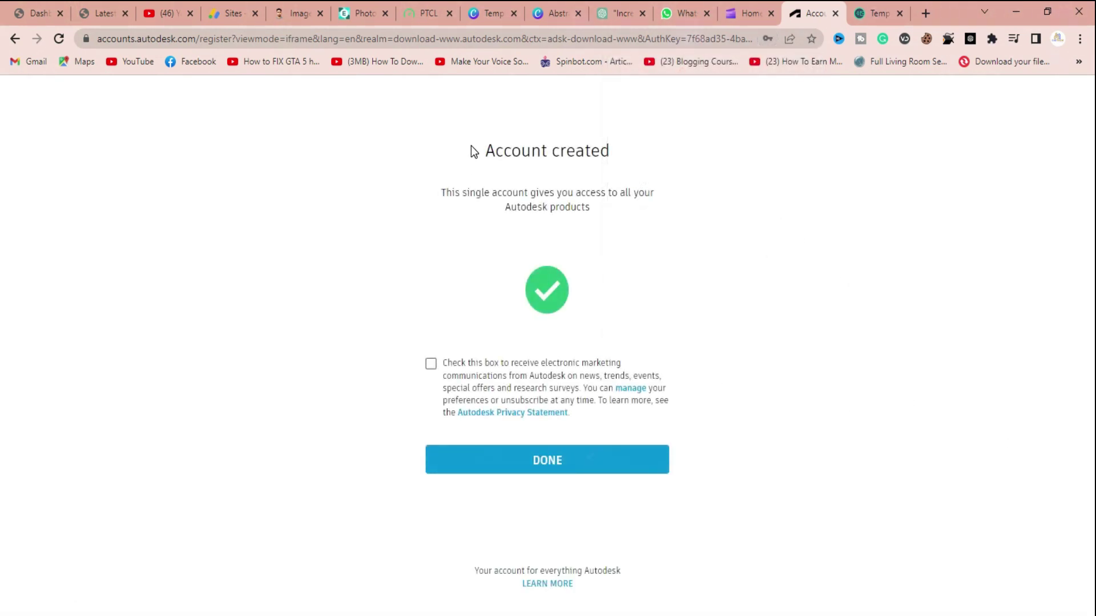
{"action": "left_click_drag", "start_coordinate": [471, 147], "coordinate": [643, 157]}
{"action": "left_click_drag", "start_coordinate": [430, 193], "coordinate": [642, 222]}
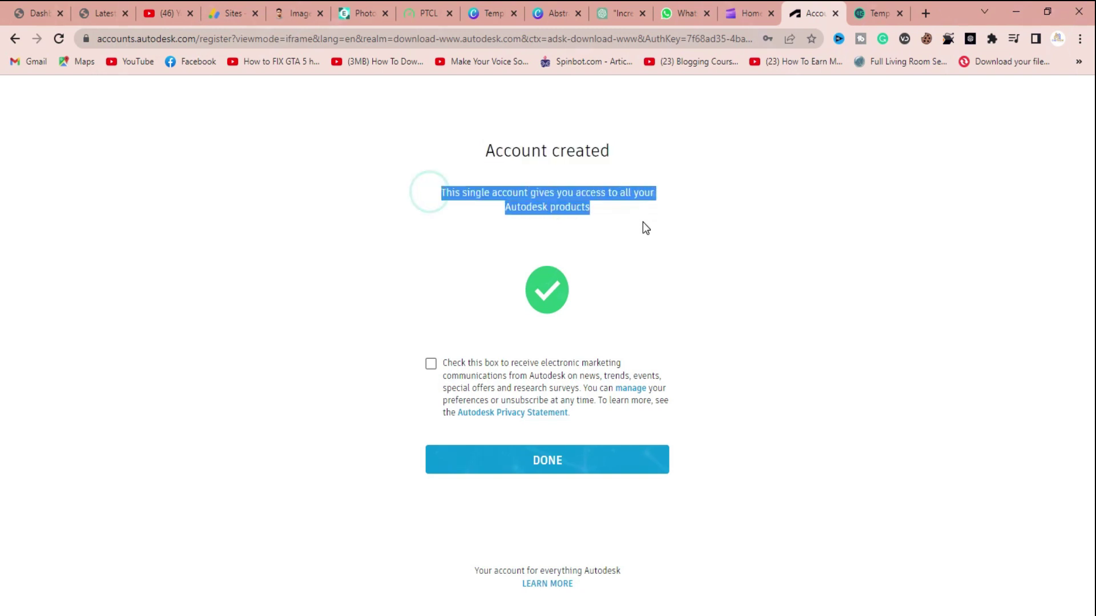
{"action": "left_click_drag", "start_coordinate": [423, 350], "coordinate": [616, 423]}
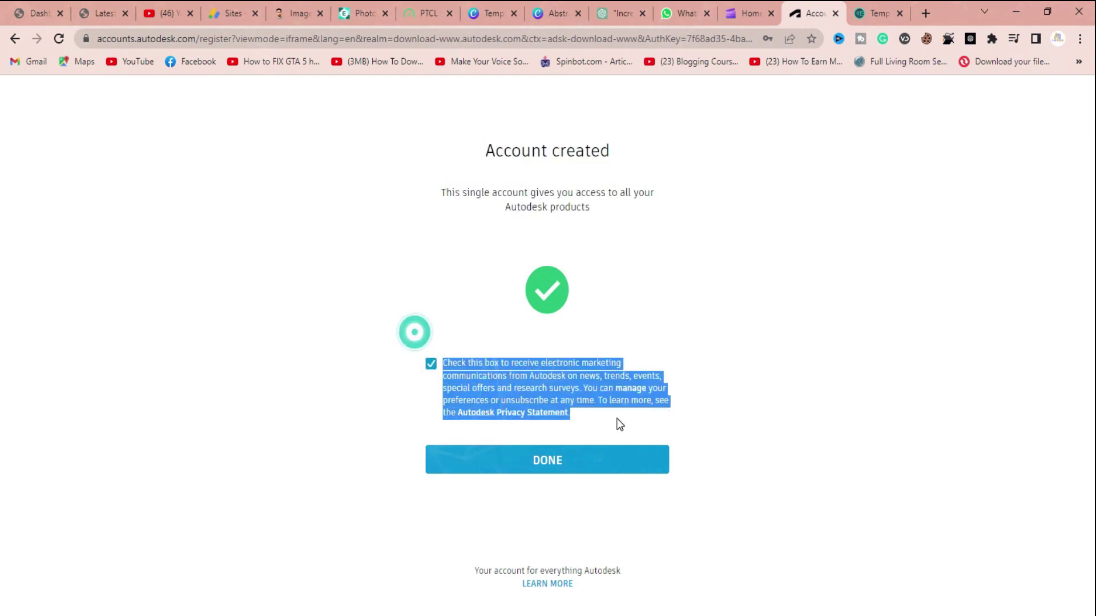
{"action": "left_click", "coordinate": [519, 465]}
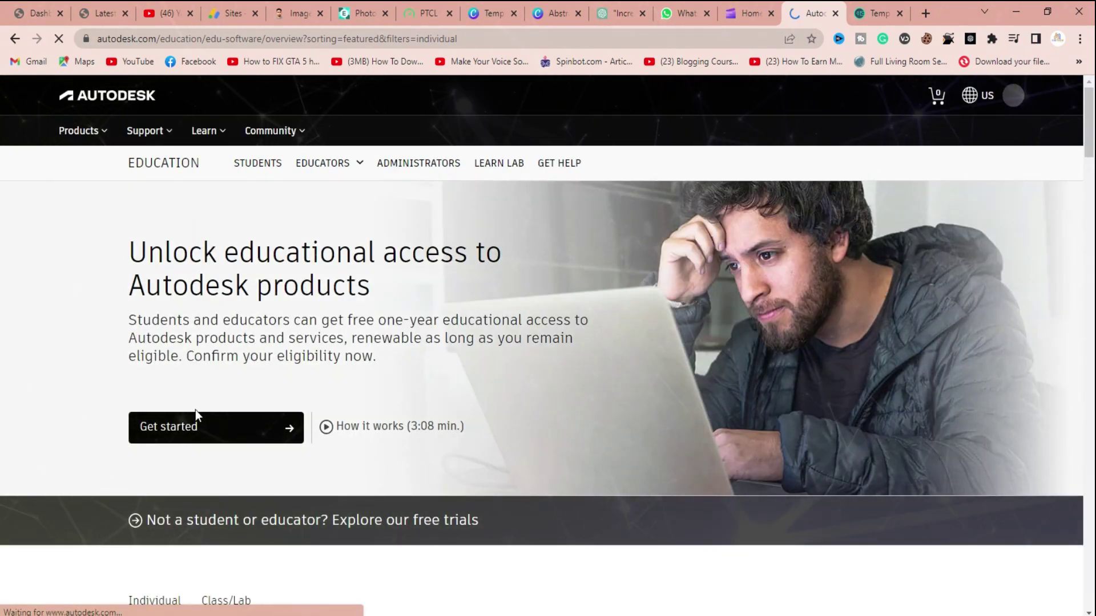
{"action": "scroll", "coordinate": [308, 308], "scroll_direction": "down", "scroll_amount": 1}
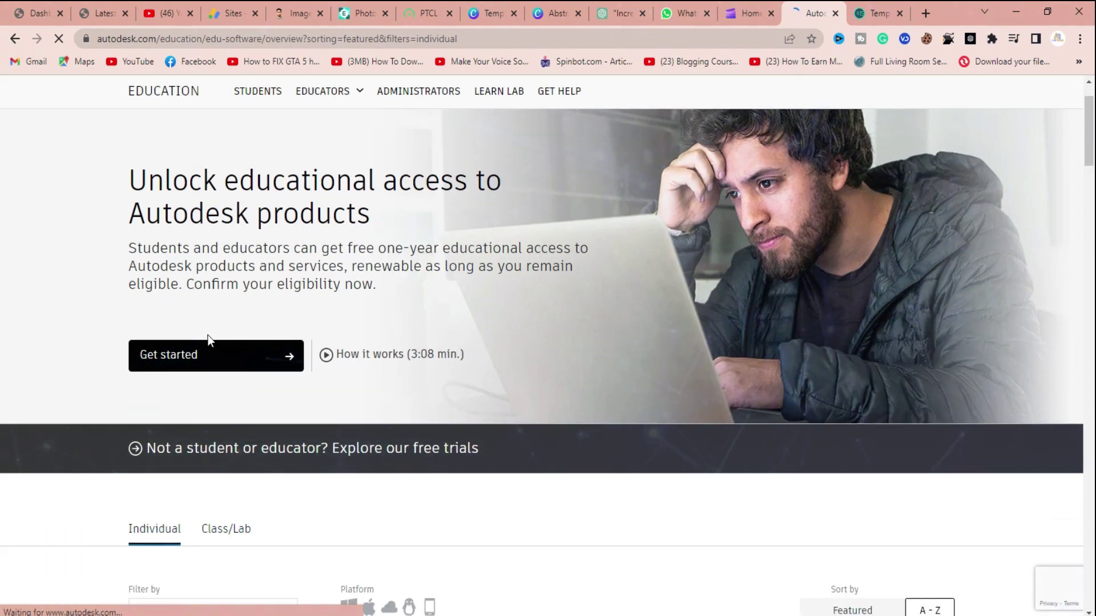
{"action": "scroll", "coordinate": [203, 336], "scroll_direction": "down", "scroll_amount": 2}
{"action": "scroll", "coordinate": [205, 336], "scroll_direction": "down", "scroll_amount": 2}
{"action": "scroll", "coordinate": [203, 333], "scroll_direction": "up", "scroll_amount": 6}
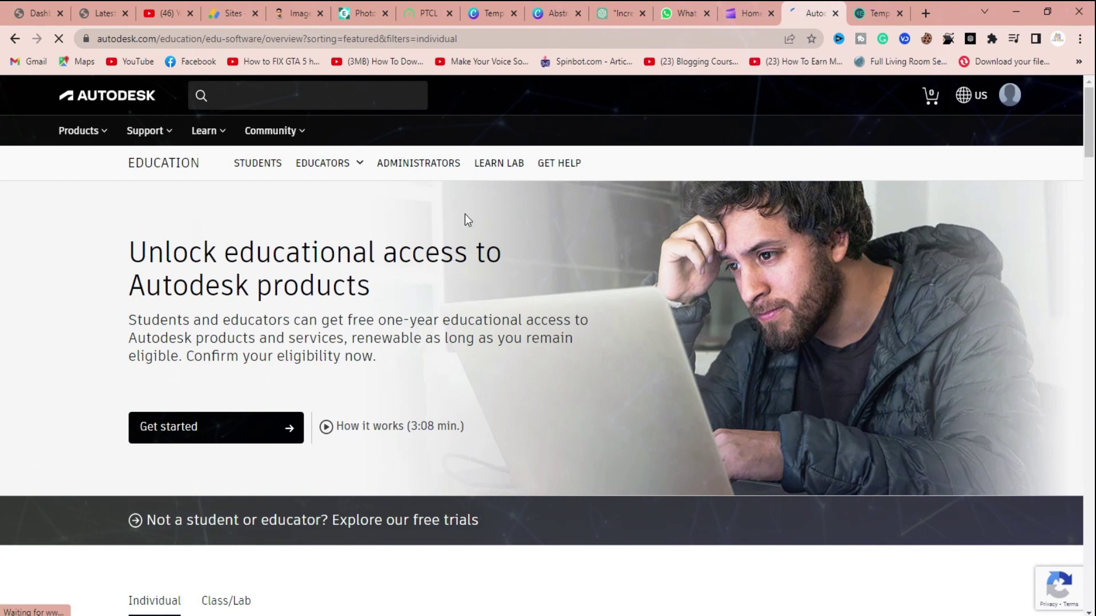
- Start the eligibility sign-up and review the pre-filled personal information
{"action": "left_click", "coordinate": [214, 428]}
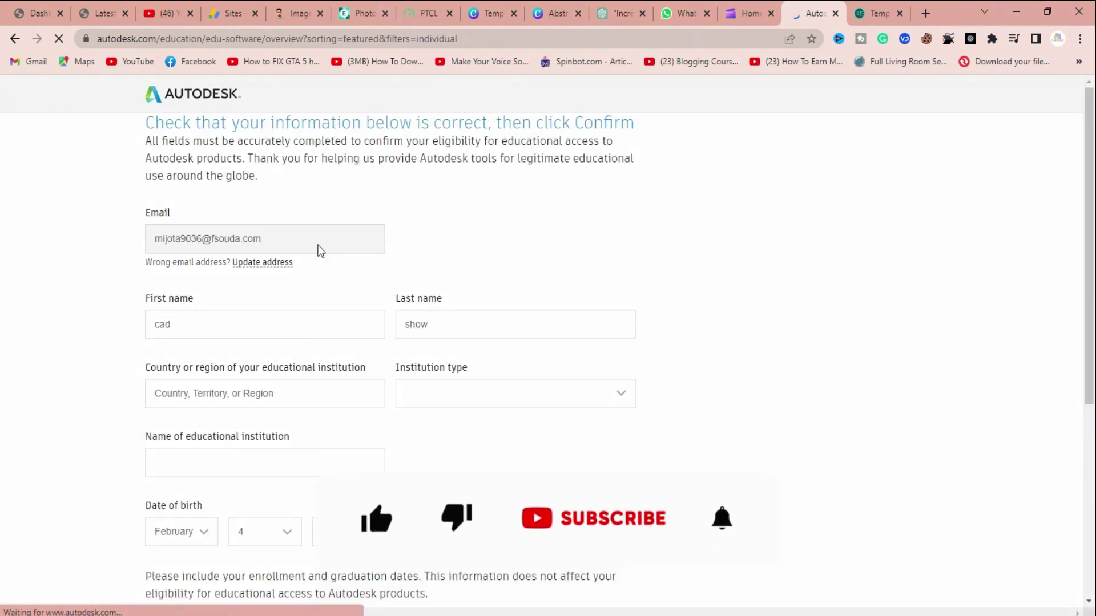
{"action": "left_click_drag", "start_coordinate": [144, 121], "coordinate": [650, 122]}
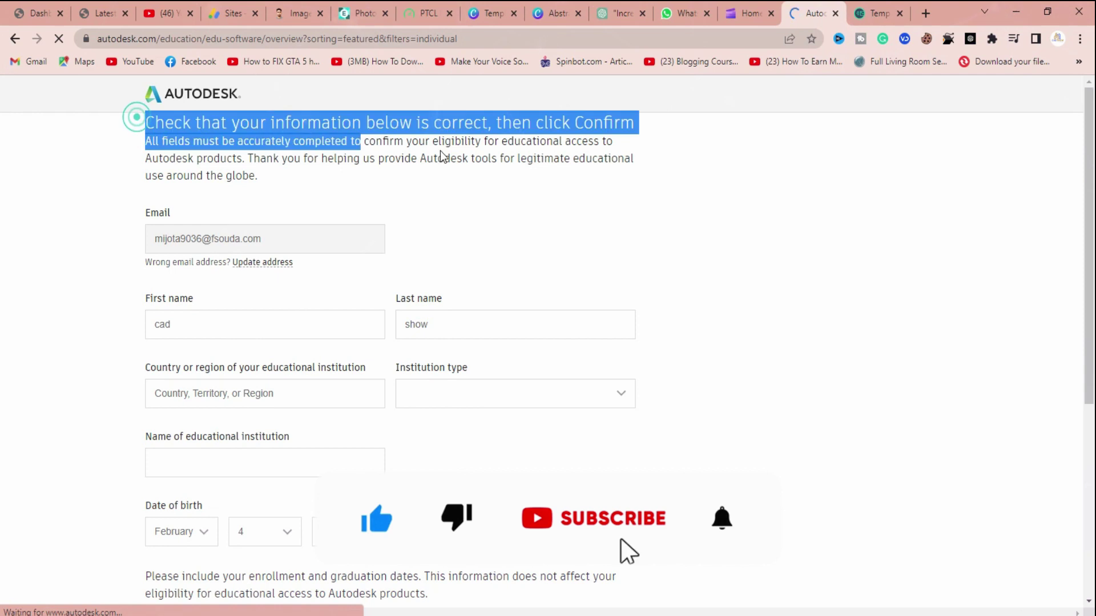
{"action": "triple_click", "coordinate": [147, 238]}
{"action": "left_click", "coordinate": [312, 248]}
{"action": "left_click", "coordinate": [309, 239]}
{"action": "left_click_drag", "start_coordinate": [154, 318], "coordinate": [337, 333]}
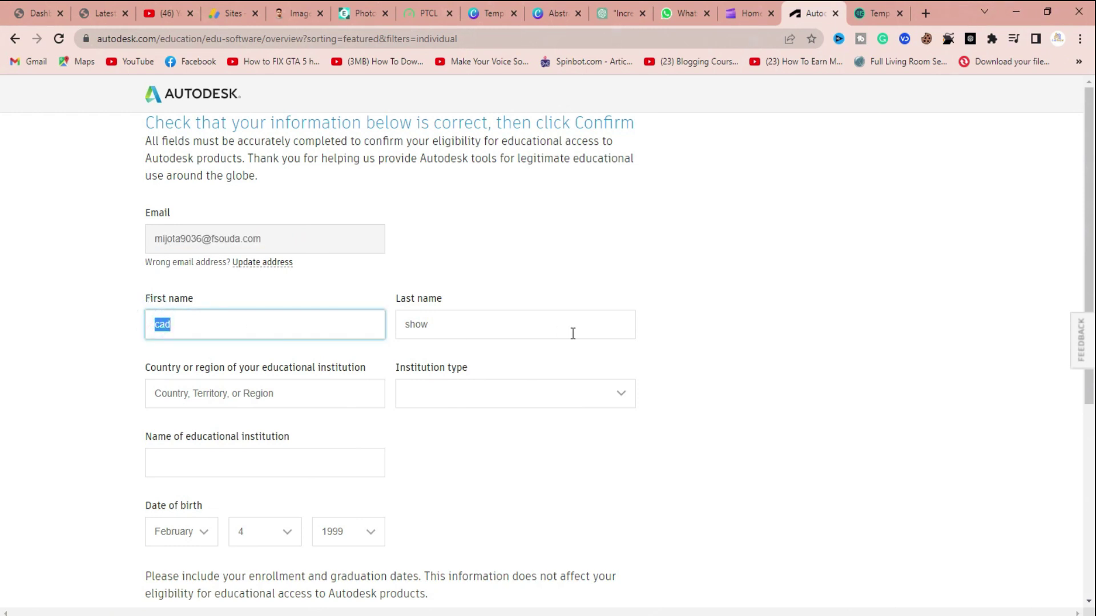
- Set the country to United States by typing 'un' in the Country field
{"action": "left_click", "coordinate": [338, 398]}
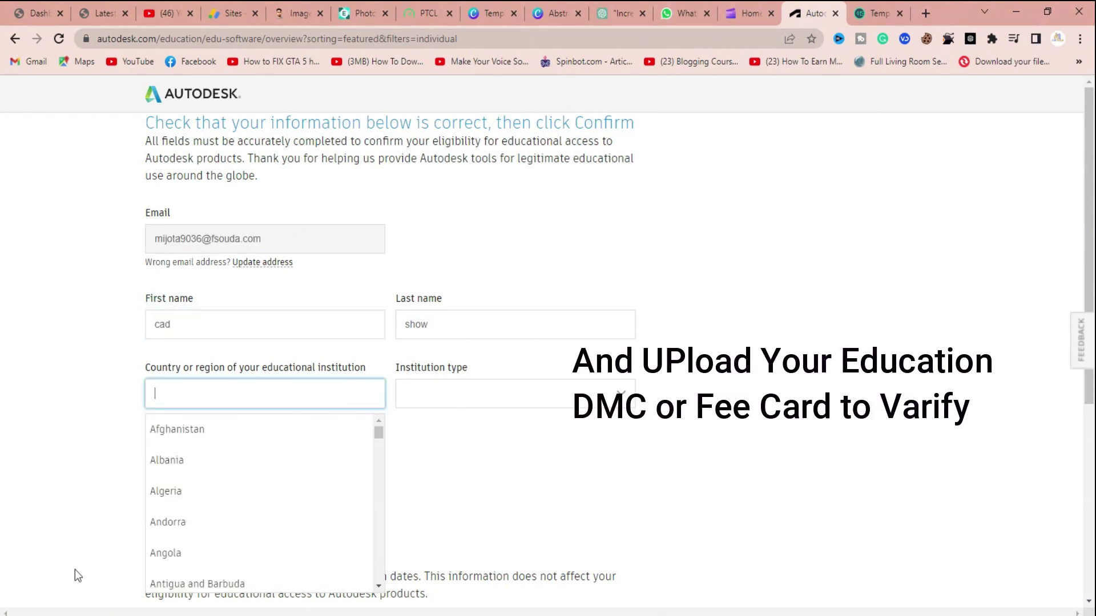
{"action": "type", "text": "p"}
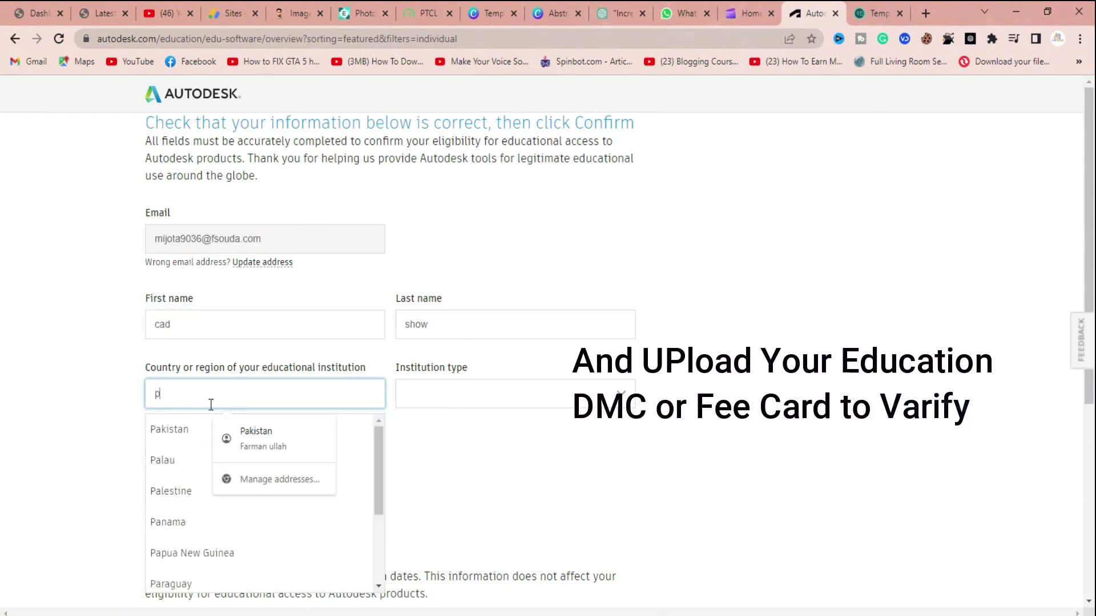
{"action": "key", "text": "BackSpace"}
{"action": "type", "text": "un"}
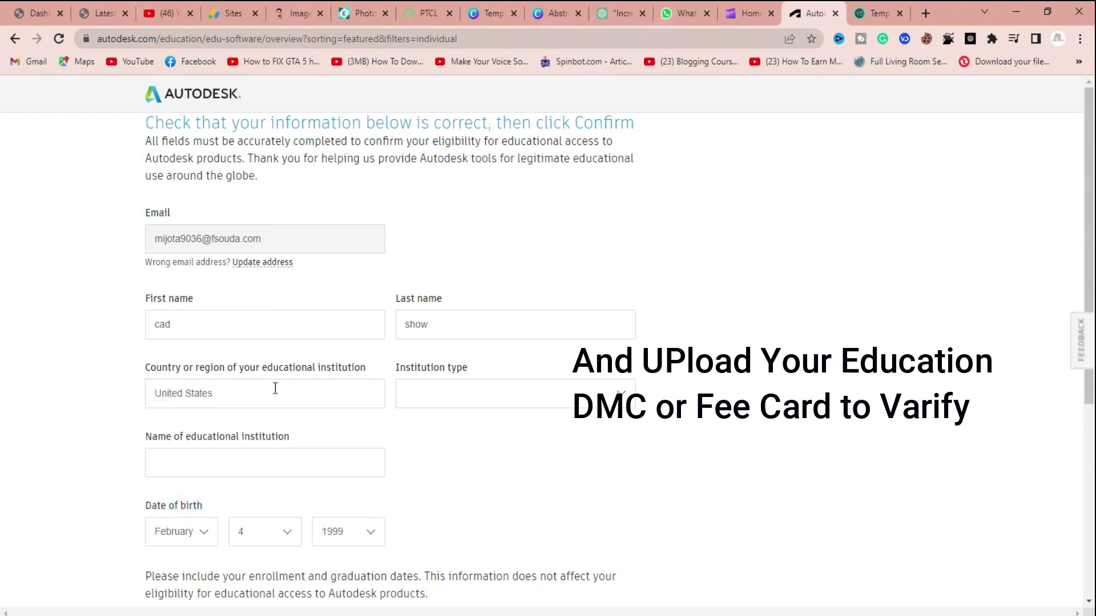
{"action": "scroll", "coordinate": [399, 349], "scroll_direction": "down", "scroll_amount": 1}
- Set the institution type to University/Post-Secondary and move to the institution name field
{"action": "left_click", "coordinate": [451, 322]}
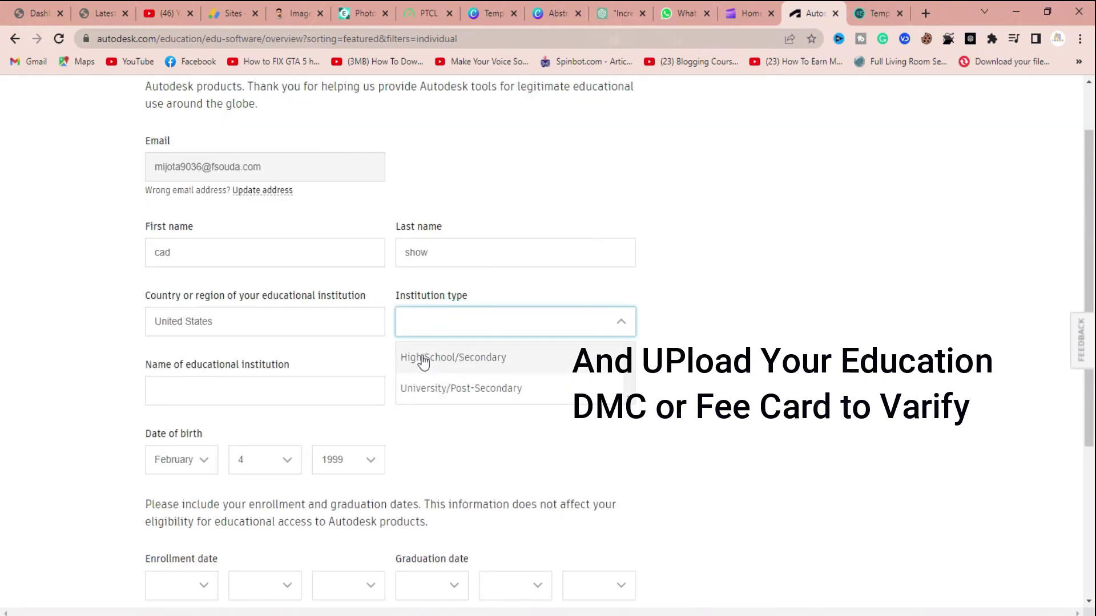
{"action": "left_click_drag", "start_coordinate": [507, 358], "coordinate": [405, 363]}
{"action": "left_click", "coordinate": [405, 363]}
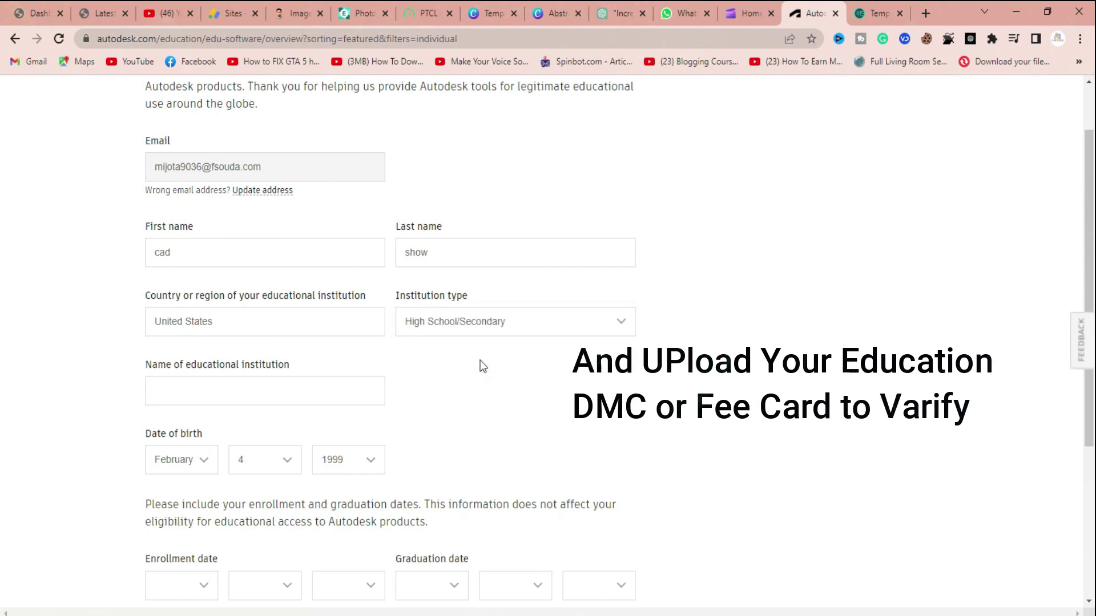
{"action": "left_click", "coordinate": [551, 317]}
{"action": "left_click_drag", "start_coordinate": [531, 390], "coordinate": [404, 393]}
{"action": "left_click", "coordinate": [404, 392]}
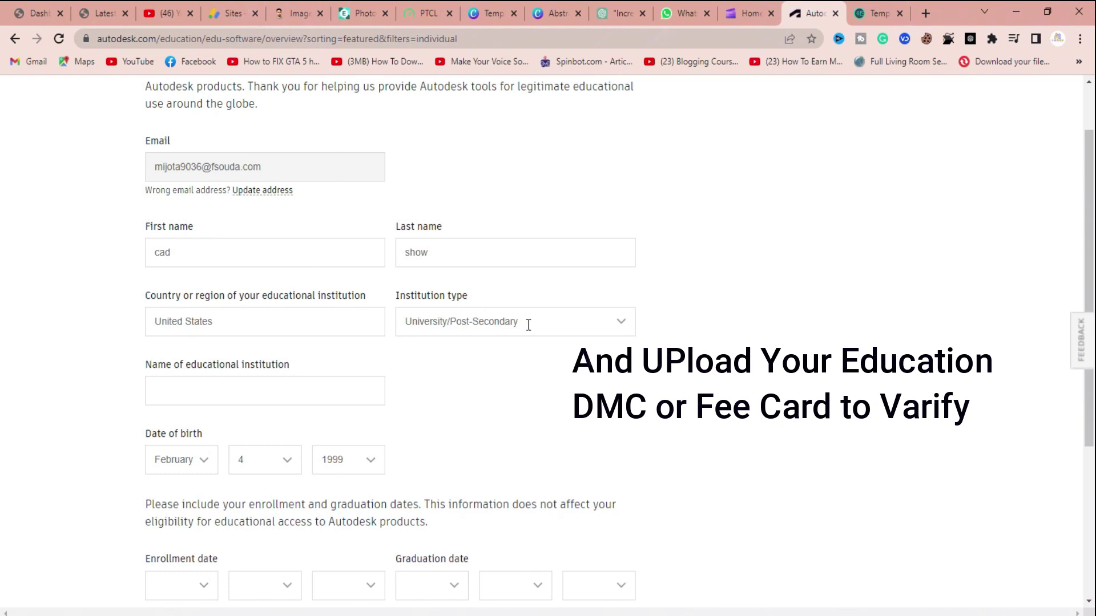
{"action": "left_click_drag", "start_coordinate": [134, 360], "coordinate": [306, 386]}
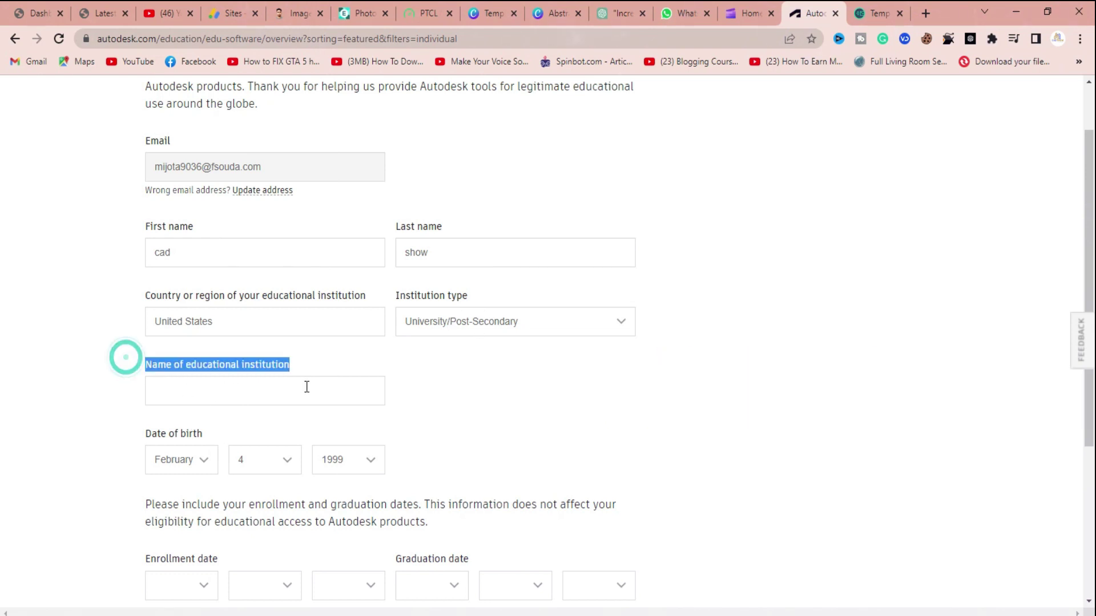
{"action": "left_click", "coordinate": [253, 390]}
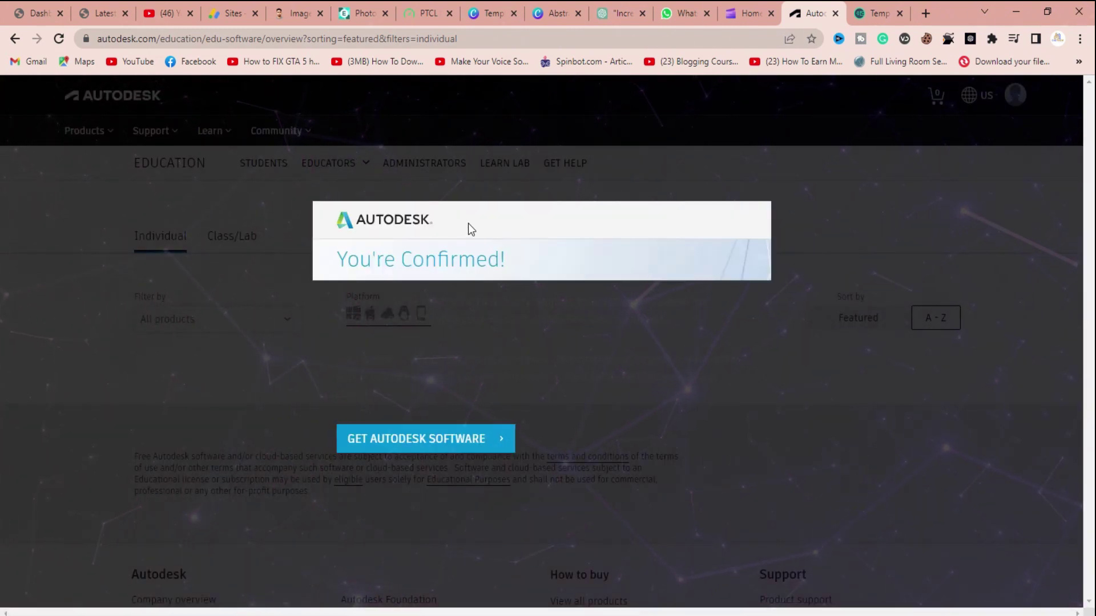
- Close the 'You're Confirmed!' notice and highlight the access details at the top
{"action": "left_click", "coordinate": [502, 440]}
{"action": "scroll", "coordinate": [410, 349], "scroll_direction": "down", "scroll_amount": 2}
{"action": "scroll", "coordinate": [407, 347], "scroll_direction": "down", "scroll_amount": 2}
{"action": "scroll", "coordinate": [406, 347], "scroll_direction": "up", "scroll_amount": 3}
{"action": "left_click_drag", "start_coordinate": [137, 177], "coordinate": [258, 177]}
{"action": "left_click_drag", "start_coordinate": [134, 204], "coordinate": [823, 208]}
- Scroll through the 45-product grid and return to the Revit card's description
{"action": "scroll", "coordinate": [427, 308], "scroll_direction": "down", "scroll_amount": 2}
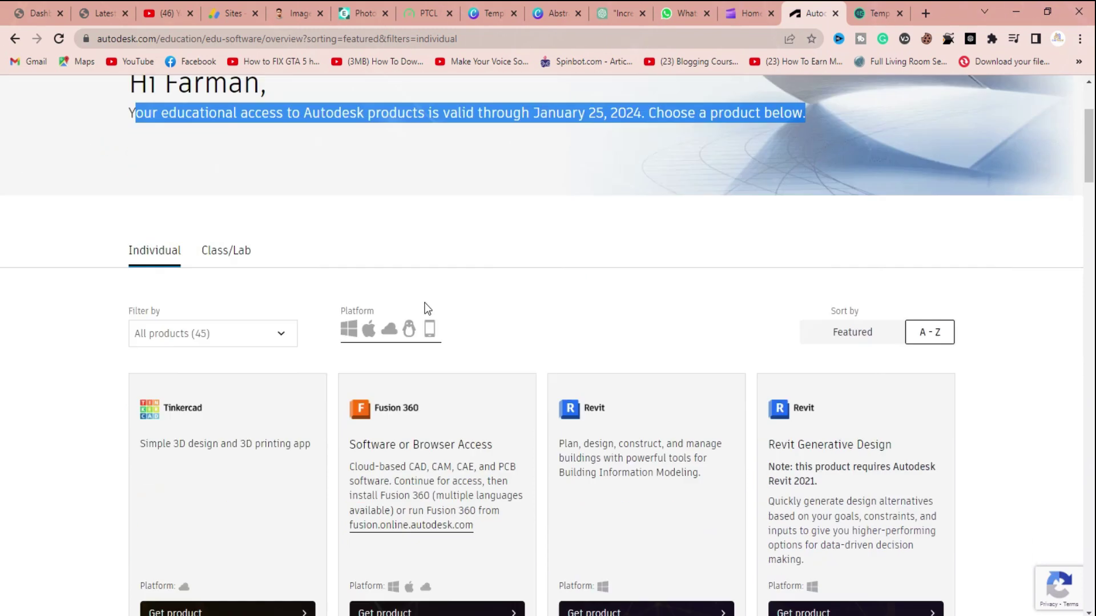
{"action": "scroll", "coordinate": [425, 309], "scroll_direction": "down", "scroll_amount": 5}
{"action": "scroll", "coordinate": [422, 307], "scroll_direction": "down", "scroll_amount": 3}
{"action": "scroll", "coordinate": [450, 354], "scroll_direction": "down", "scroll_amount": 4}
{"action": "scroll", "coordinate": [483, 411], "scroll_direction": "down", "scroll_amount": 4}
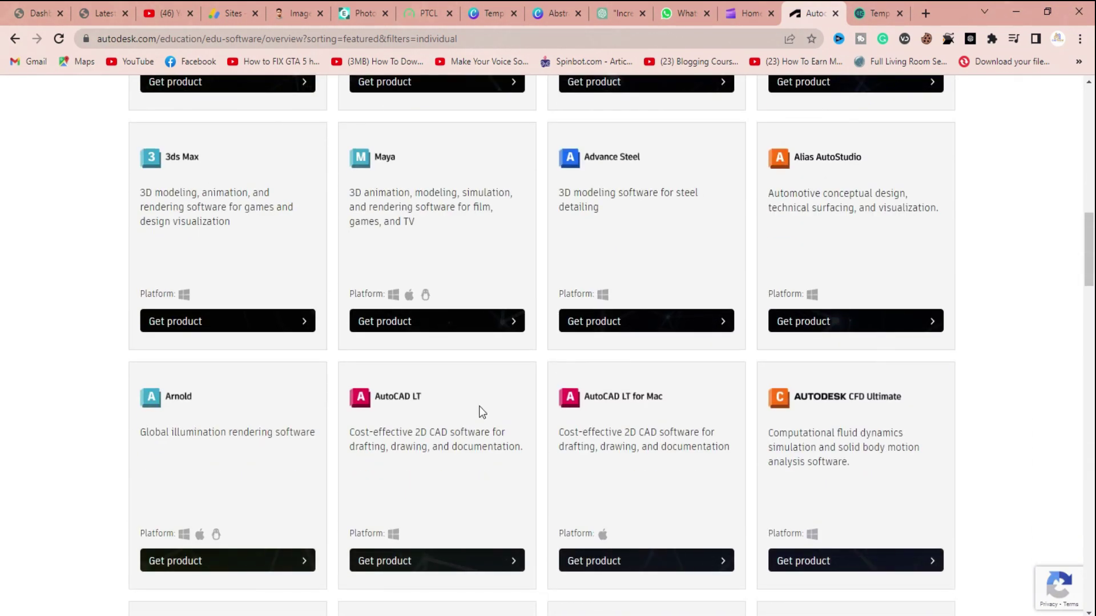
{"action": "scroll", "coordinate": [467, 371], "scroll_direction": "down", "scroll_amount": 5}
{"action": "scroll", "coordinate": [398, 345], "scroll_direction": "down", "scroll_amount": 2}
{"action": "scroll", "coordinate": [393, 360], "scroll_direction": "up", "scroll_amount": 1}
{"action": "scroll", "coordinate": [395, 364], "scroll_direction": "up", "scroll_amount": 12}
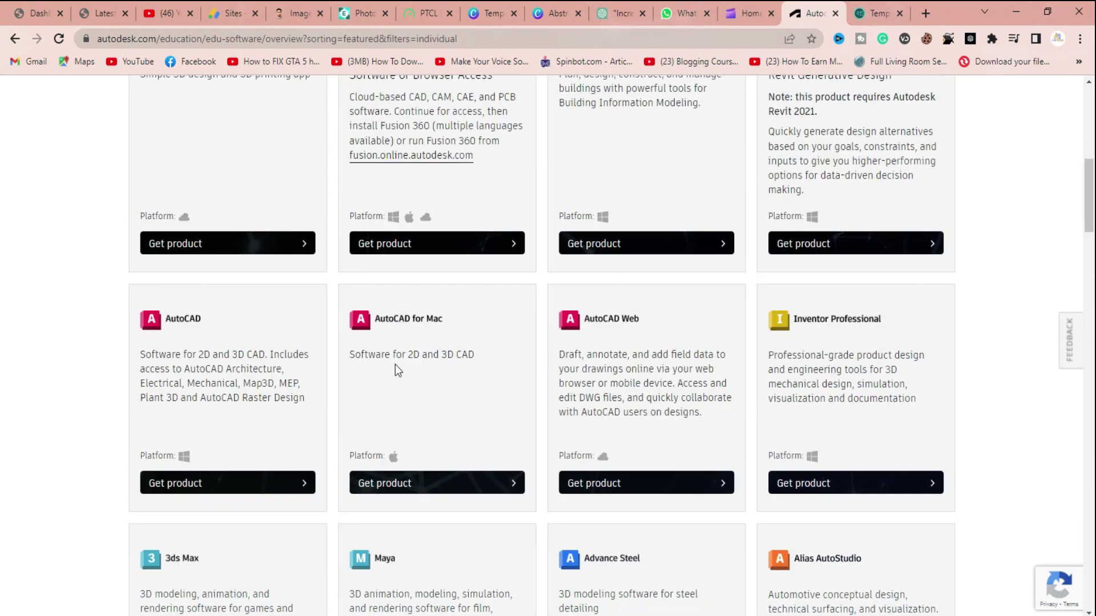
{"action": "scroll", "coordinate": [395, 364], "scroll_direction": "up", "scroll_amount": 4}
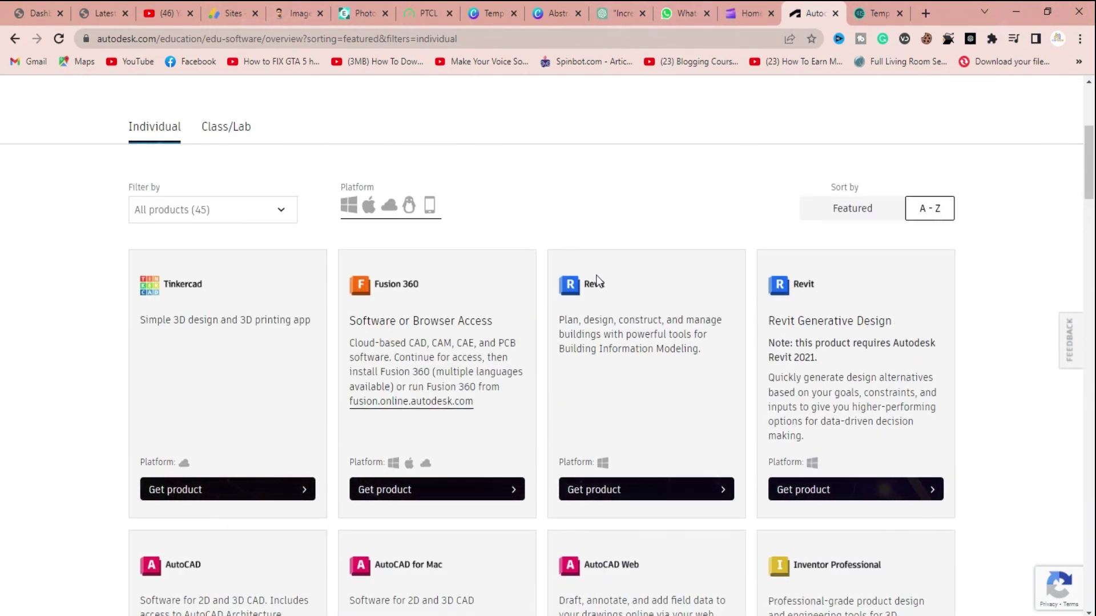
{"action": "left_click_drag", "start_coordinate": [565, 316], "coordinate": [685, 365]}
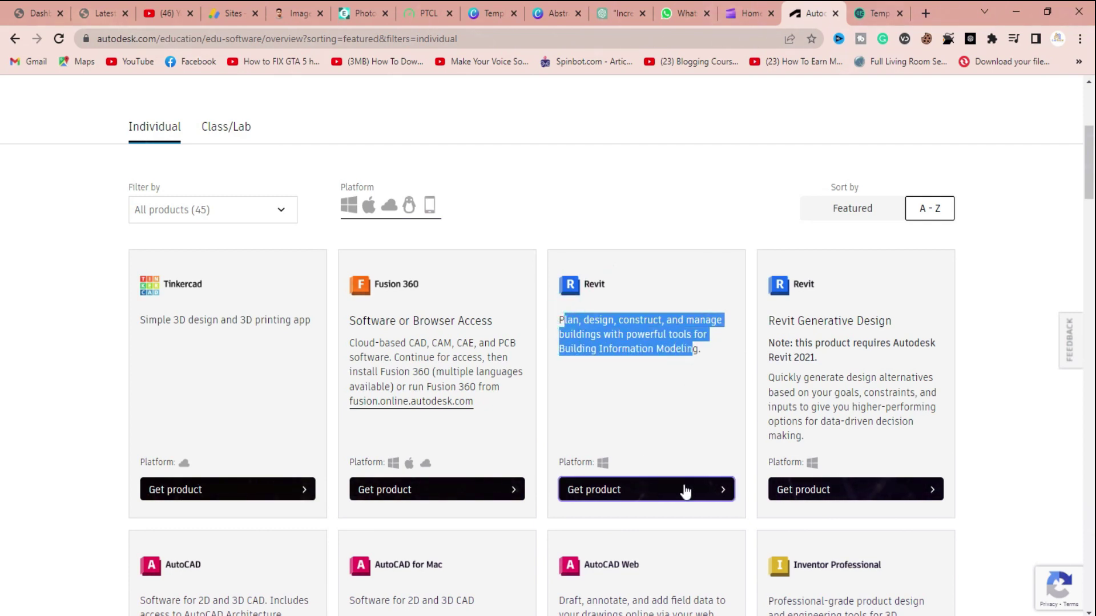
- Download the Revit 2023 installer for Windows in English
{"action": "left_click", "coordinate": [721, 490]}
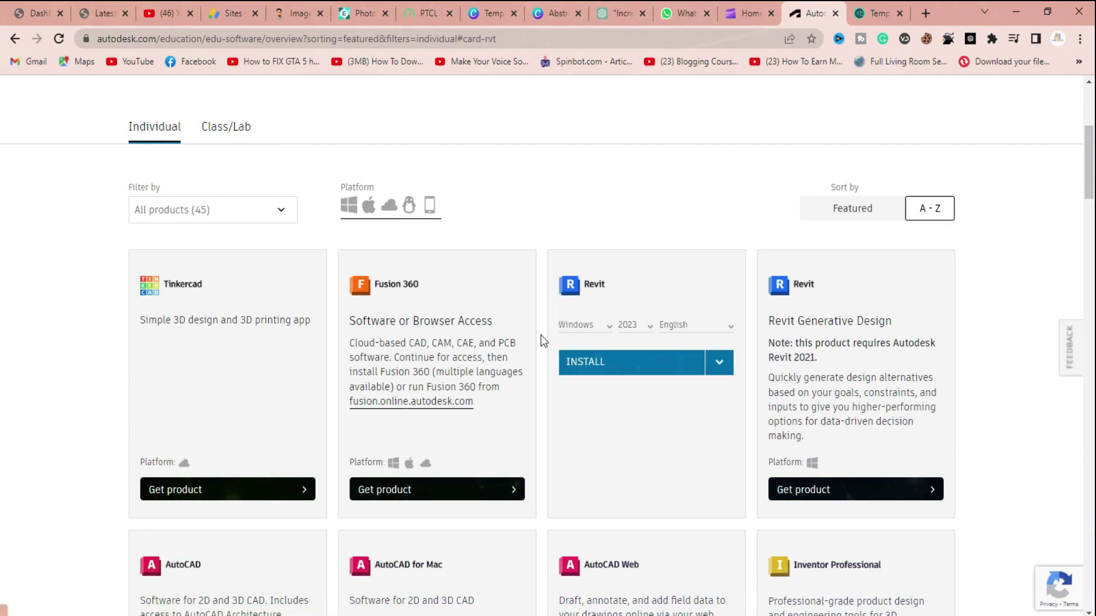
{"action": "scroll", "coordinate": [605, 269], "scroll_direction": "down", "scroll_amount": 1}
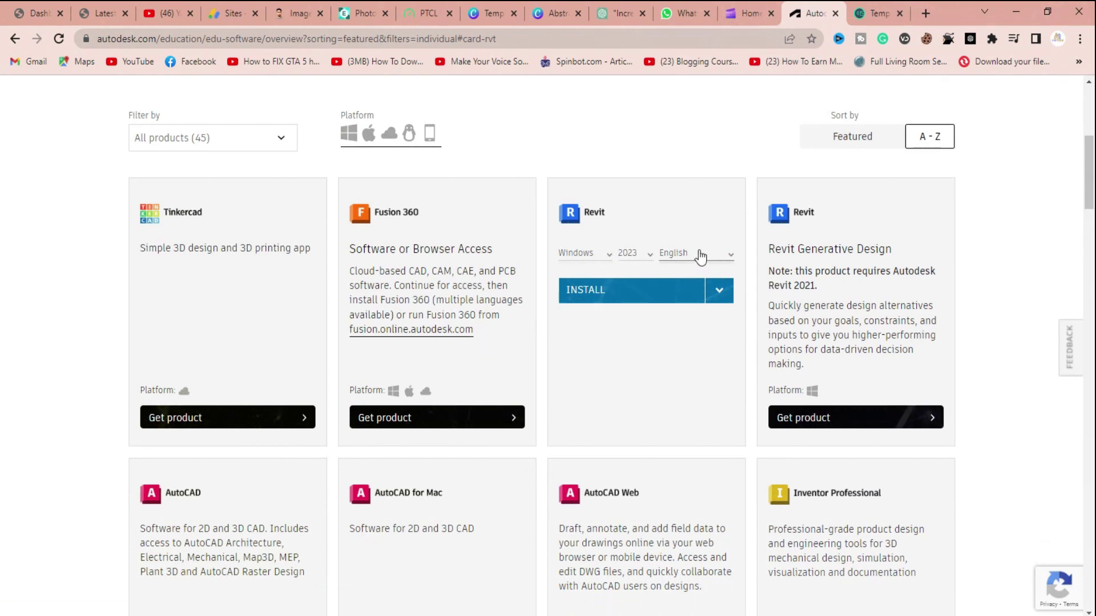
{"action": "left_click", "coordinate": [644, 254]}
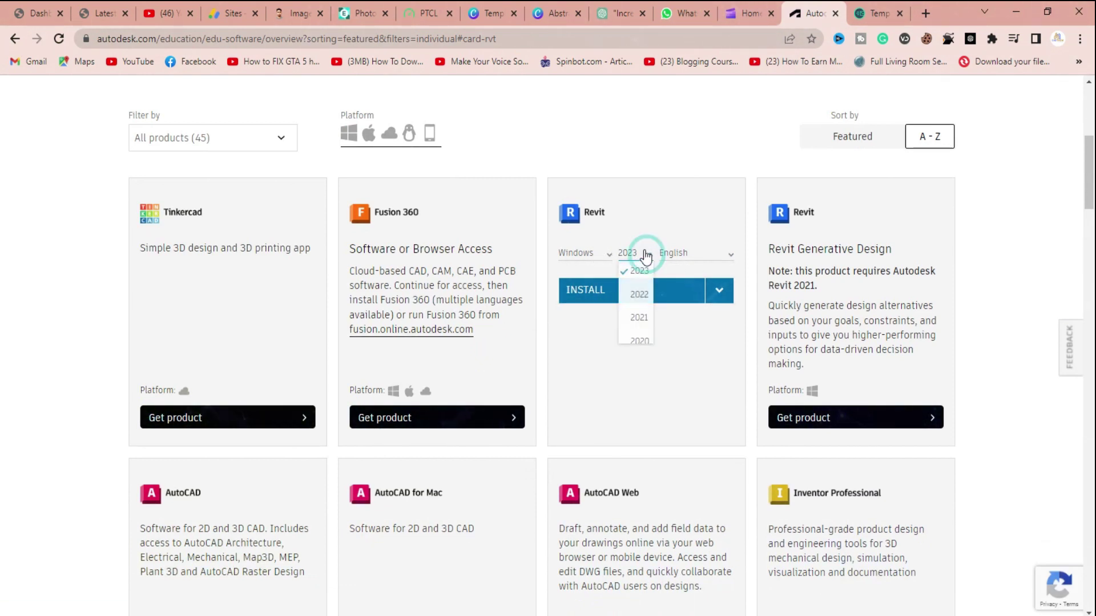
{"action": "scroll", "coordinate": [637, 325], "scroll_direction": "up", "scroll_amount": 1}
{"action": "scroll", "coordinate": [639, 344], "scroll_direction": "down", "scroll_amount": 1}
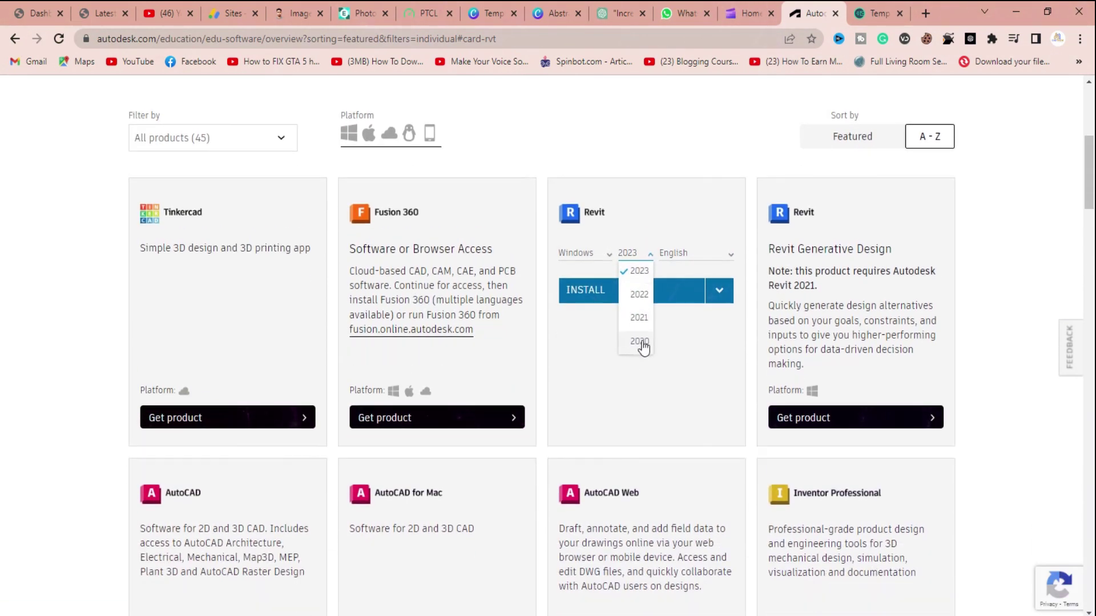
{"action": "left_click", "coordinate": [596, 253]}
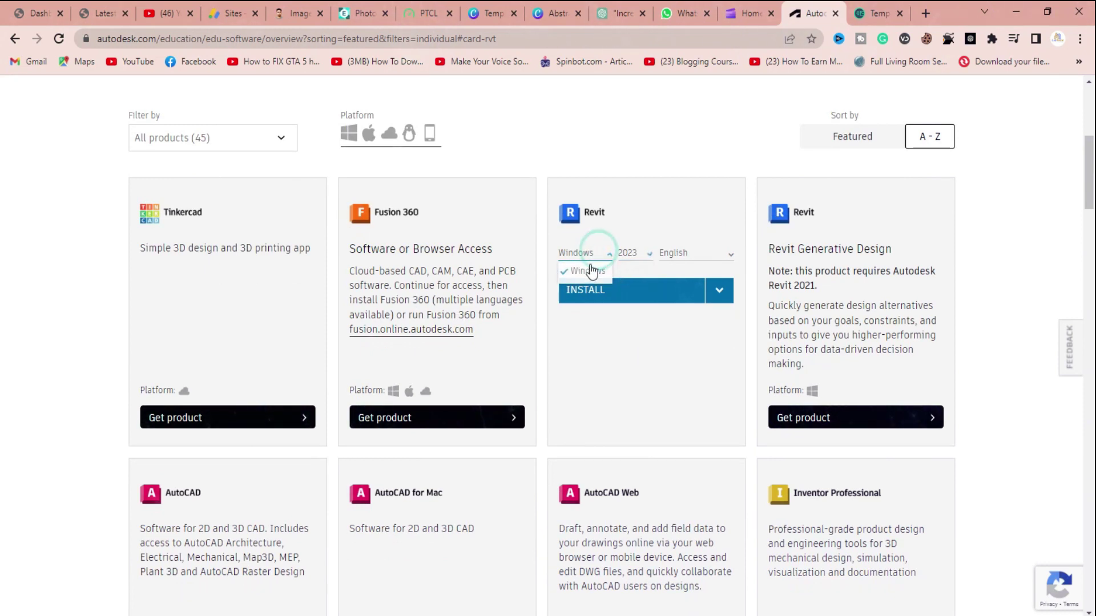
{"action": "left_click", "coordinate": [701, 262]}
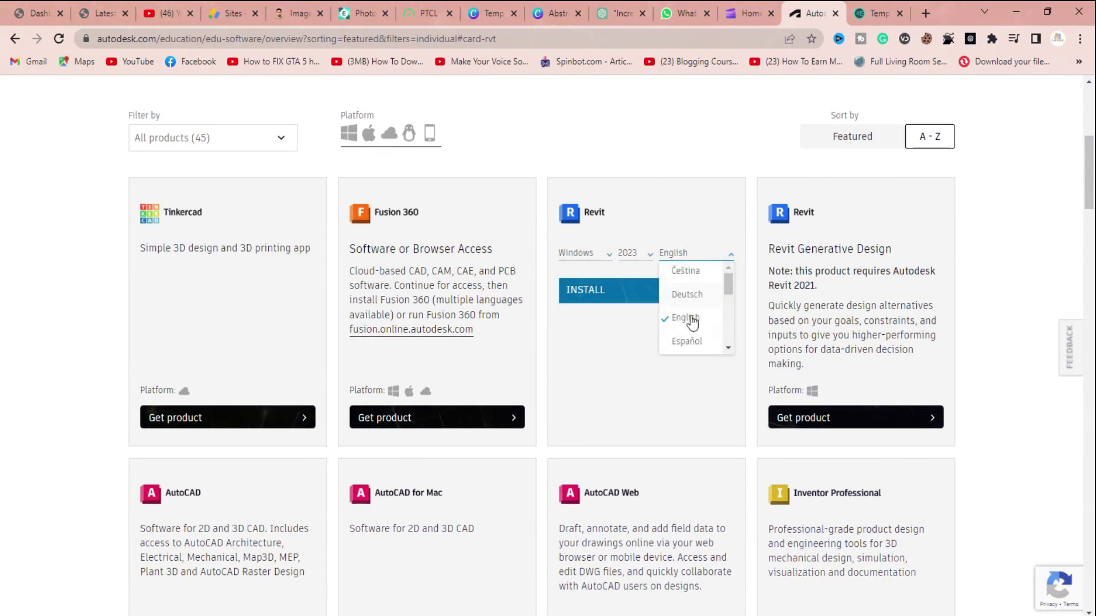
{"action": "left_click", "coordinate": [657, 200]}
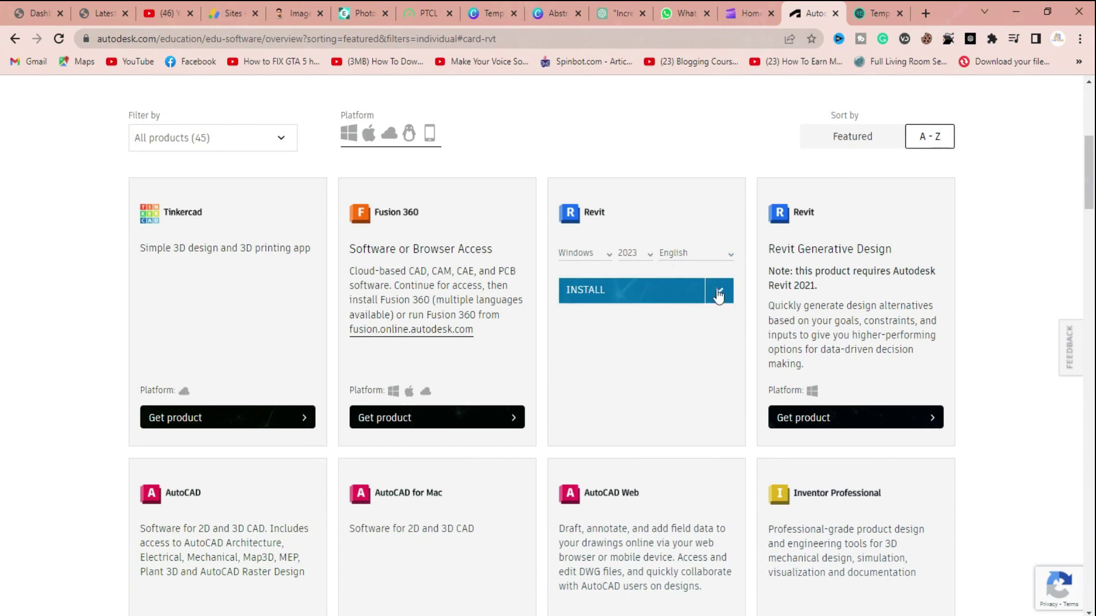
{"action": "left_click", "coordinate": [717, 290]}
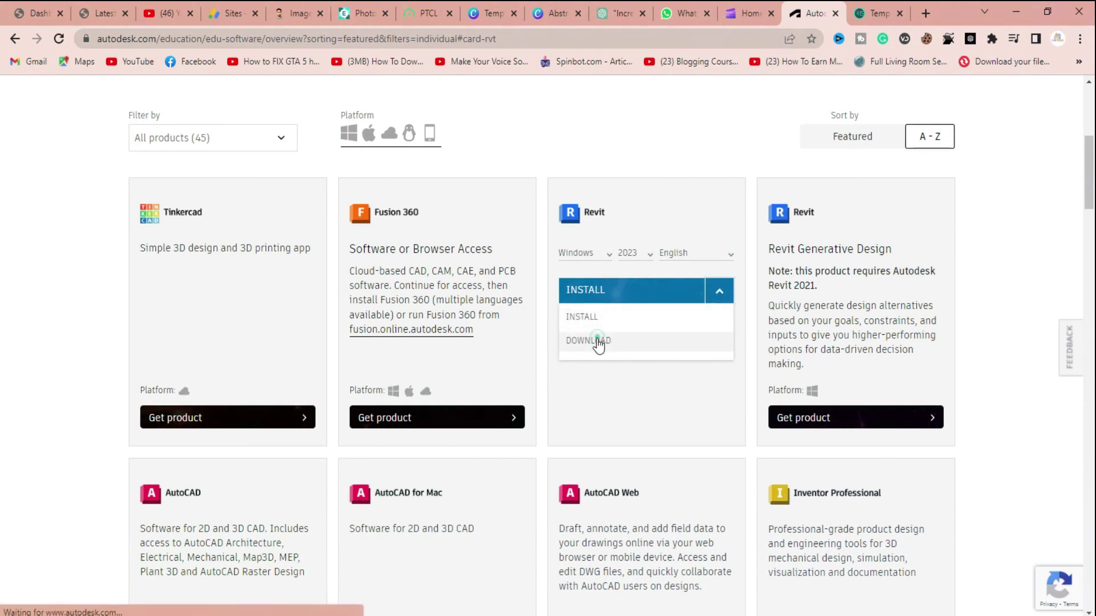
{"action": "left_click", "coordinate": [593, 341]}
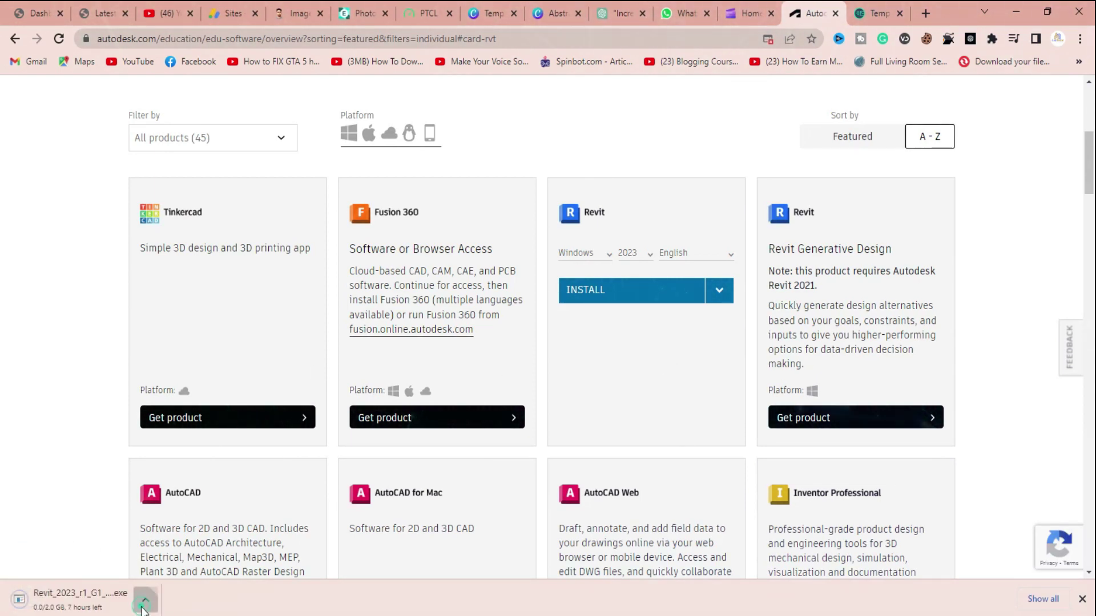
- Cancel the running Revit 2023 download from Chrome's download bar
{"action": "left_click", "coordinate": [144, 604]}
{"action": "left_click", "coordinate": [49, 518]}
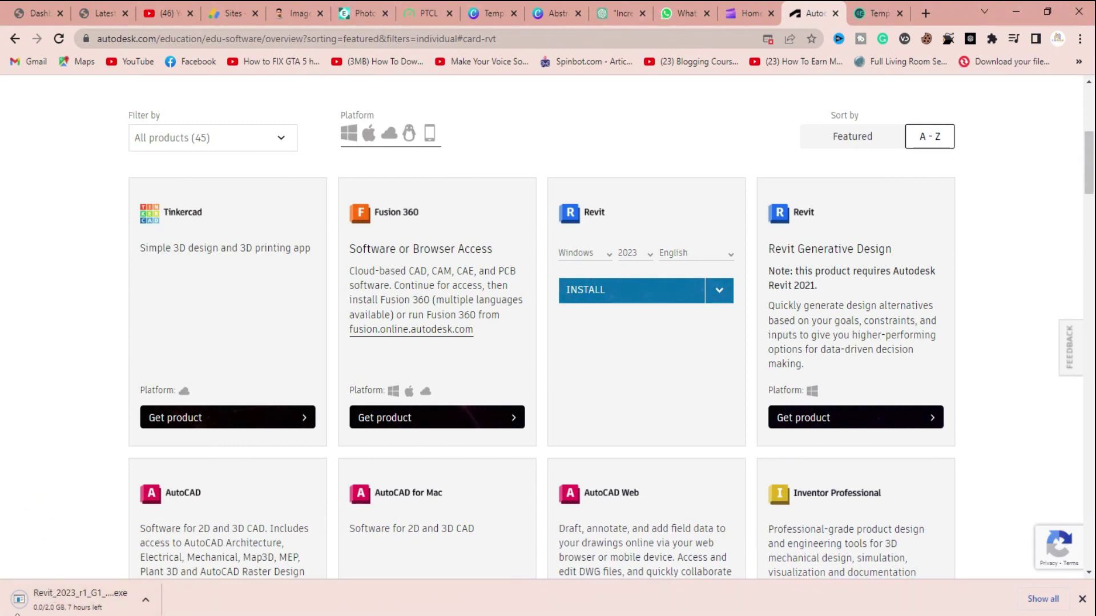
{"action": "left_click", "coordinate": [148, 598]}
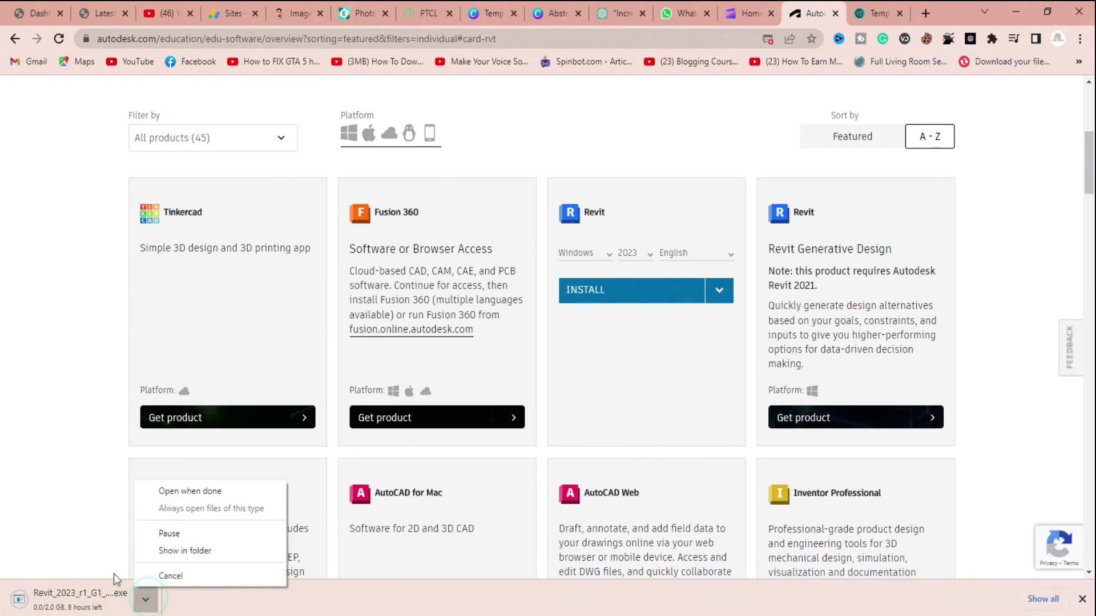
{"action": "left_click", "coordinate": [176, 575]}
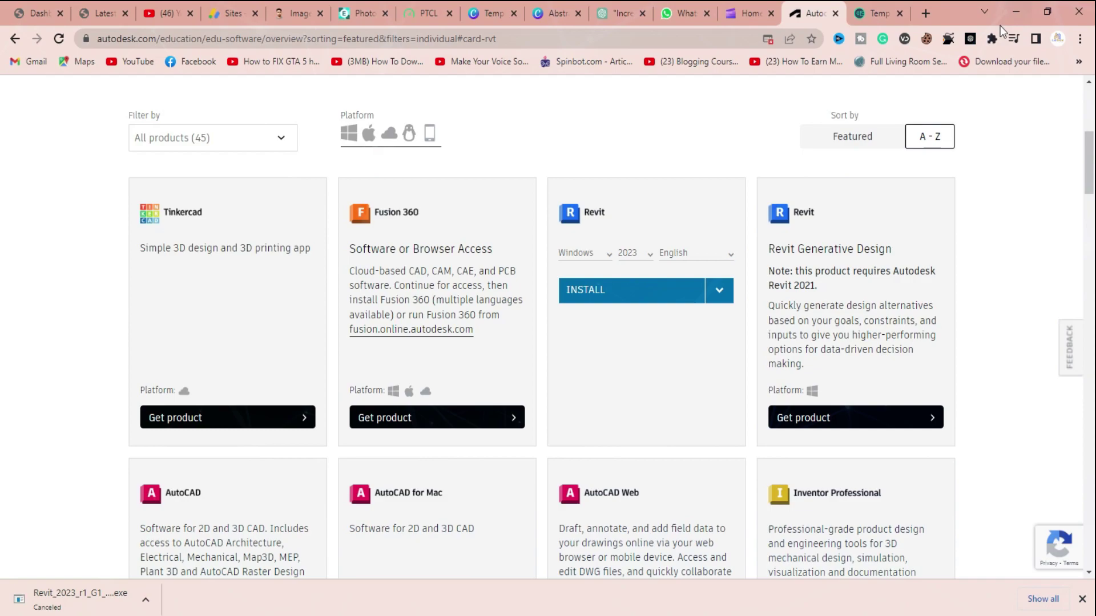
- Run the first Revit 2018 .sfx file in the inner Autodesk_Revit_2018x64 folder as administrator
{"action": "left_click", "coordinate": [1011, 13]}
{"action": "double_click", "coordinate": [219, 100]}
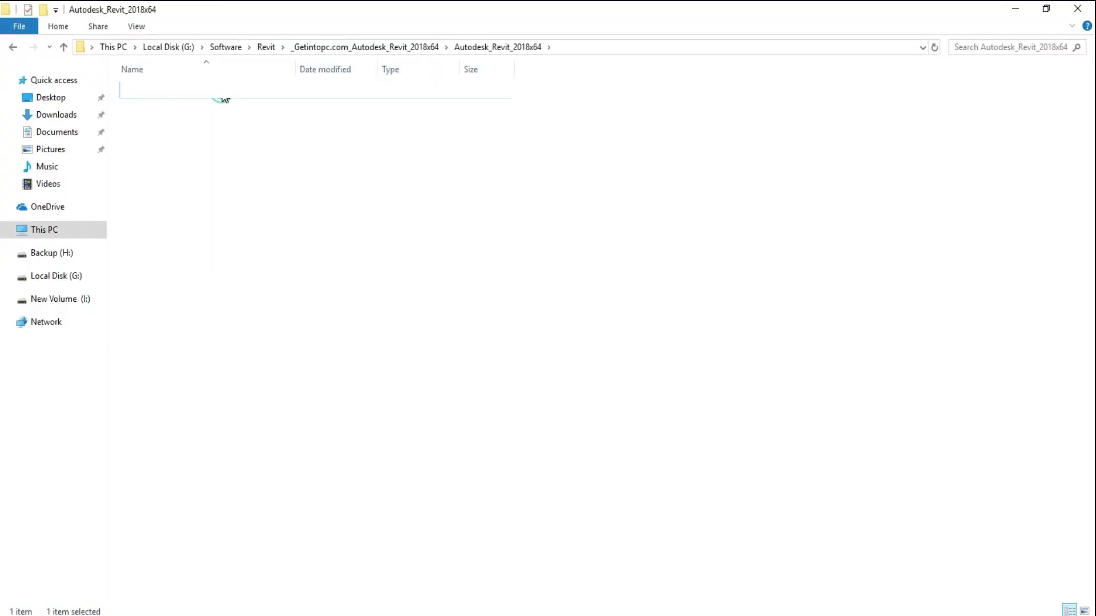
{"action": "double_click", "coordinate": [220, 100]}
{"action": "left_click", "coordinate": [157, 105]}
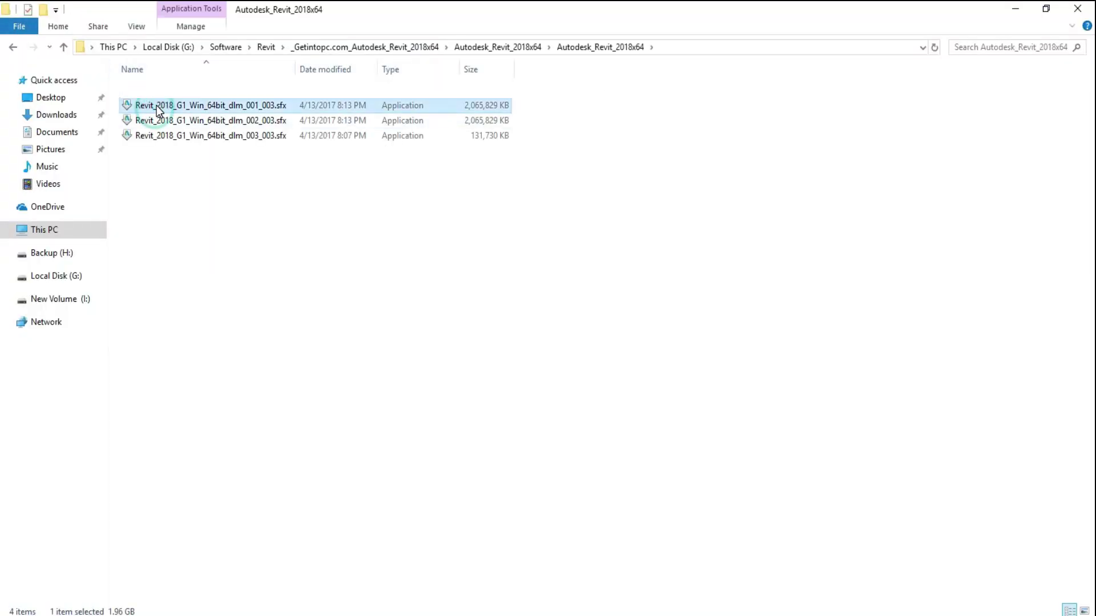
{"action": "right_click", "coordinate": [157, 105]}
{"action": "left_click", "coordinate": [200, 148]}
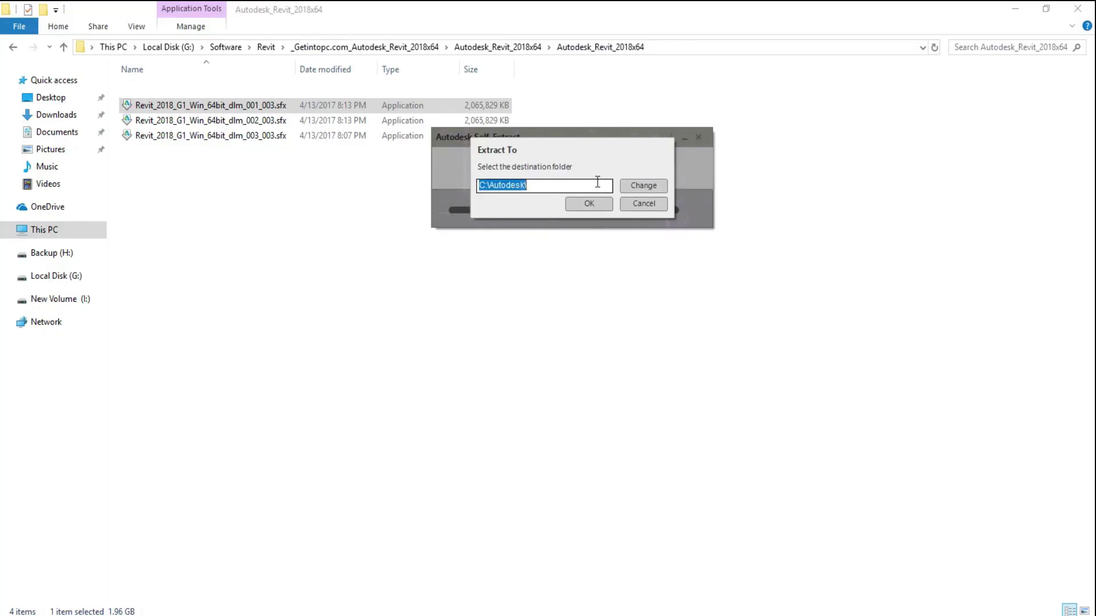
- Browse the drive tree for a new extraction destination, reaching Local Disk (D:)
{"action": "left_click", "coordinate": [635, 186]}
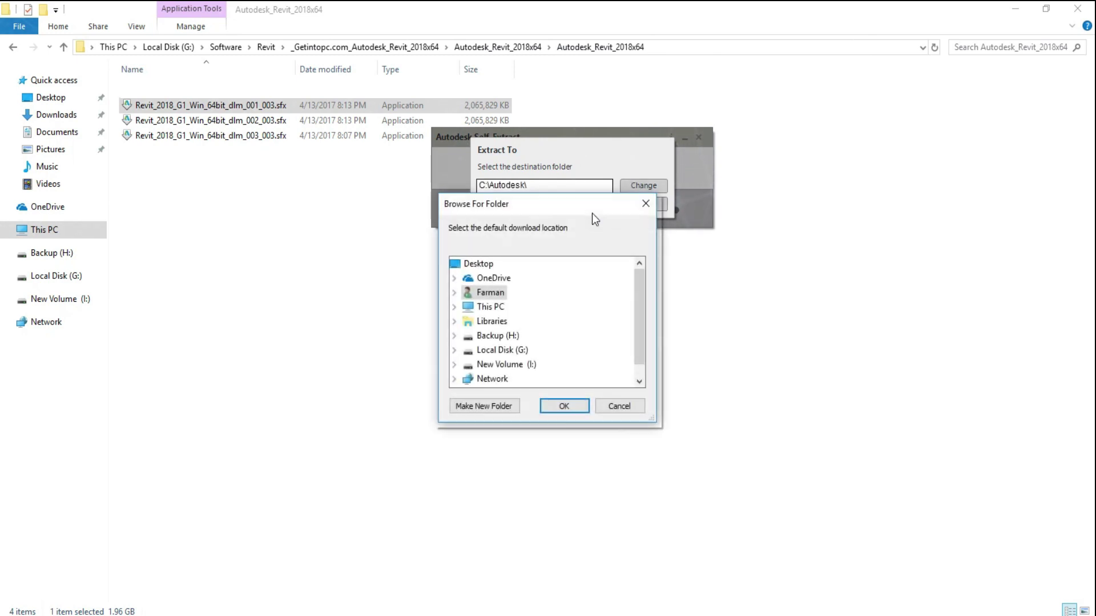
{"action": "left_click_drag", "start_coordinate": [643, 287], "coordinate": [633, 377]}
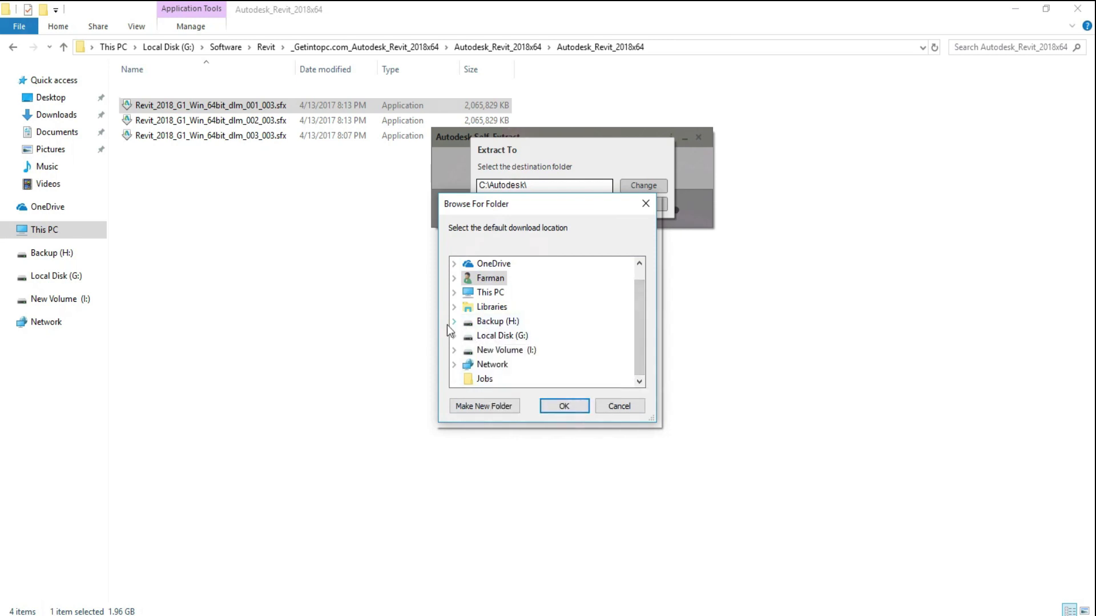
{"action": "left_click", "coordinate": [494, 323]}
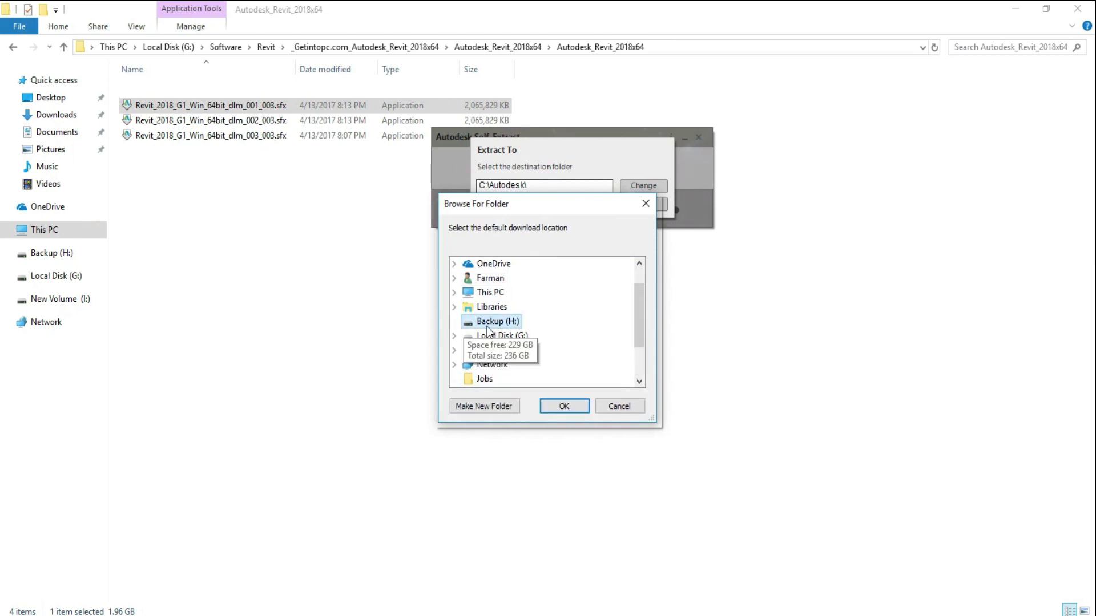
{"action": "left_click", "coordinate": [454, 322]}
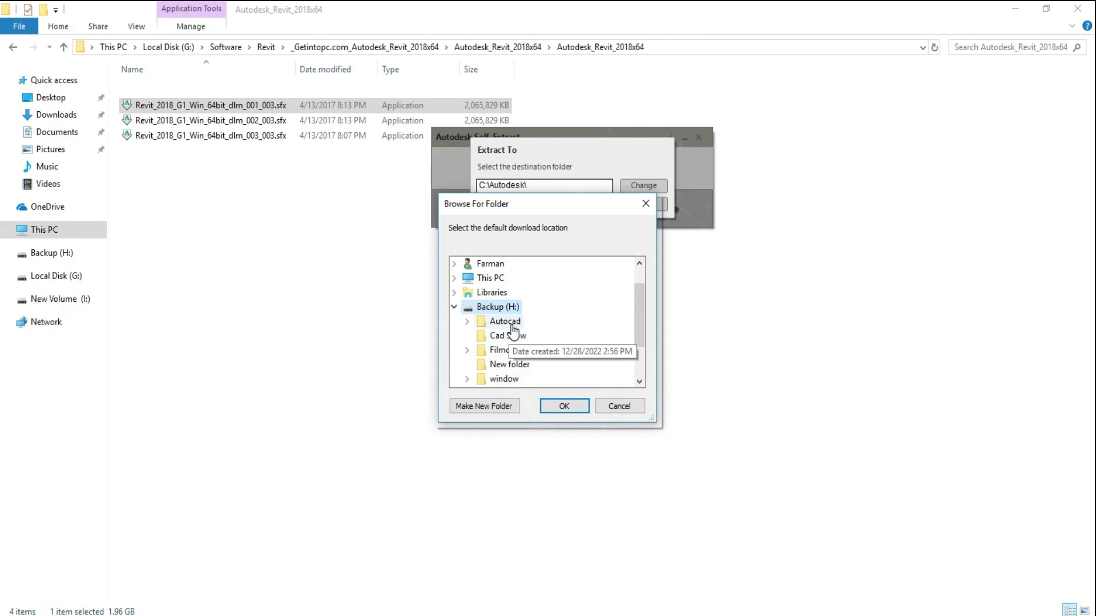
{"action": "scroll", "coordinate": [508, 354], "scroll_direction": "down", "scroll_amount": 2}
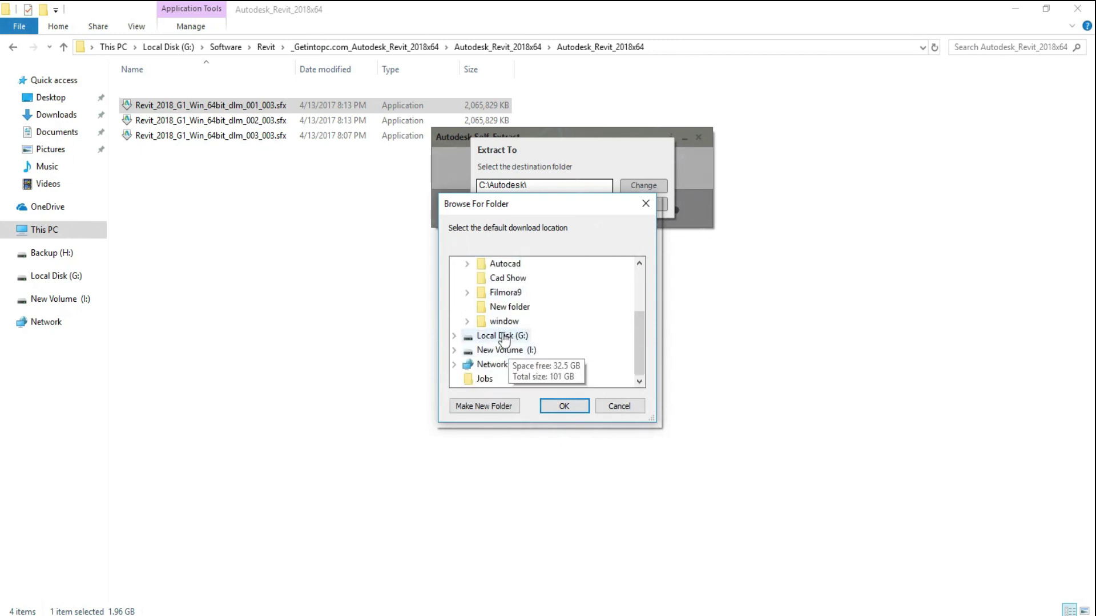
{"action": "double_click", "coordinate": [488, 341]}
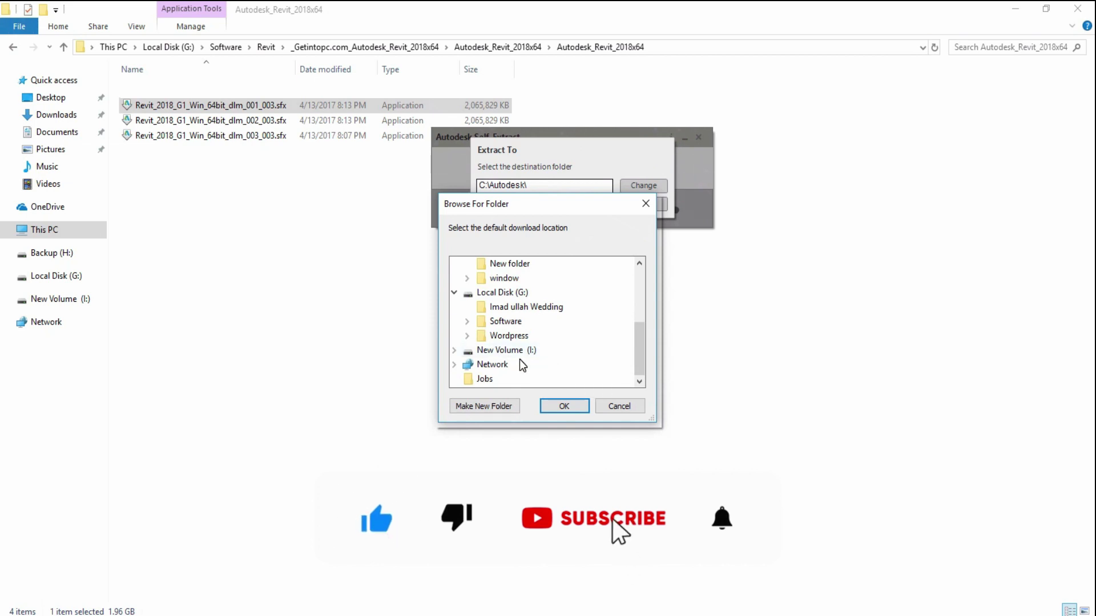
{"action": "scroll", "coordinate": [497, 345], "scroll_direction": "up", "scroll_amount": 1}
{"action": "scroll", "coordinate": [497, 346], "scroll_direction": "up", "scroll_amount": 1}
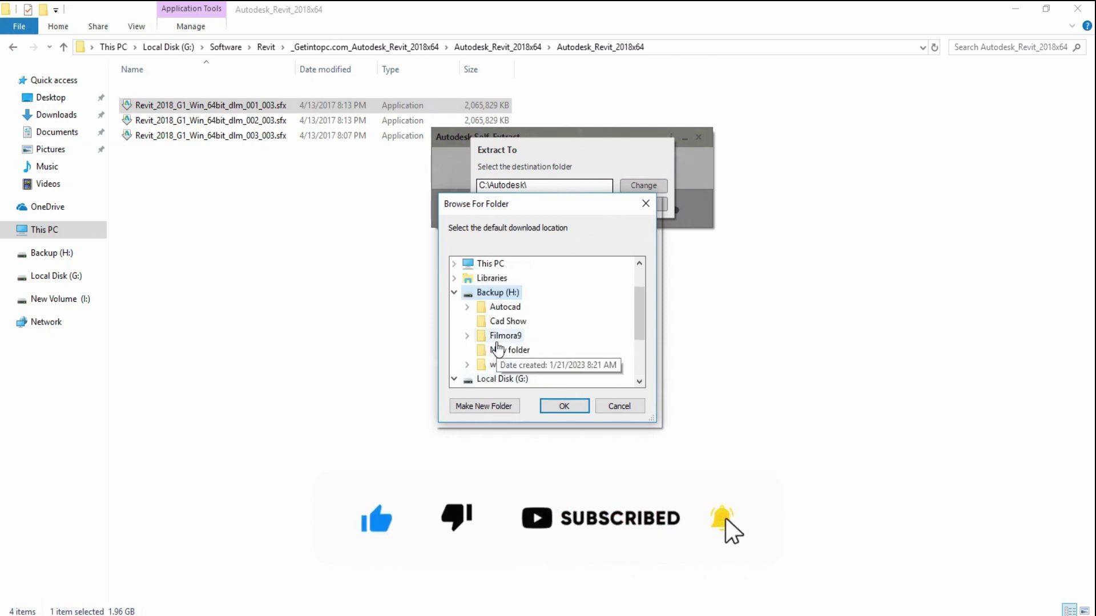
{"action": "scroll", "coordinate": [498, 345], "scroll_direction": "up", "scroll_amount": 1}
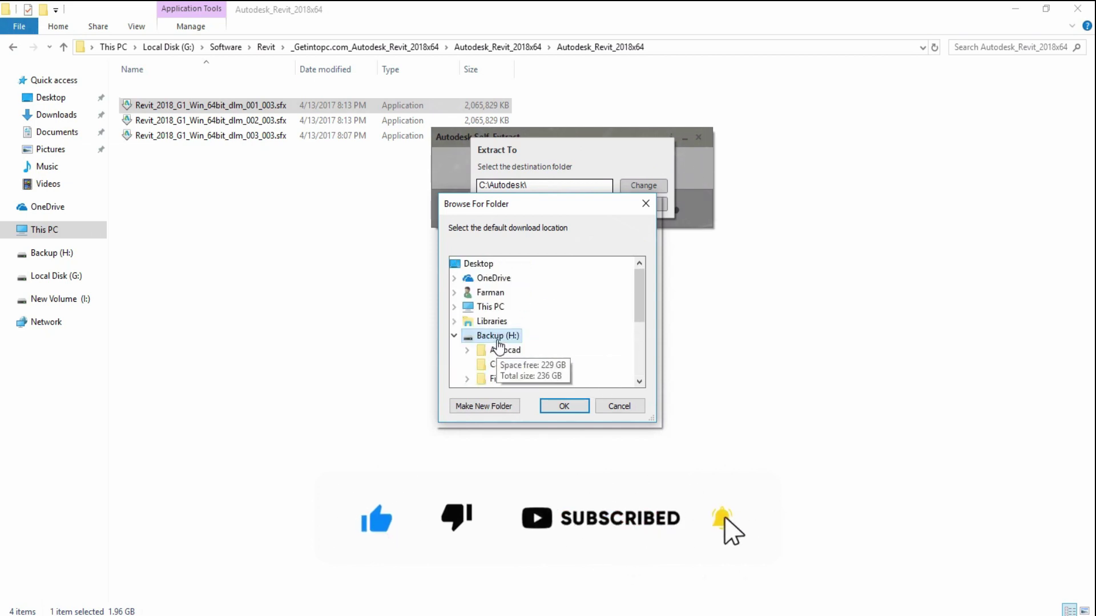
{"action": "double_click", "coordinate": [490, 306]}
{"action": "scroll", "coordinate": [551, 323], "scroll_direction": "down", "scroll_amount": 2}
{"action": "scroll", "coordinate": [552, 326], "scroll_direction": "down", "scroll_amount": 1}
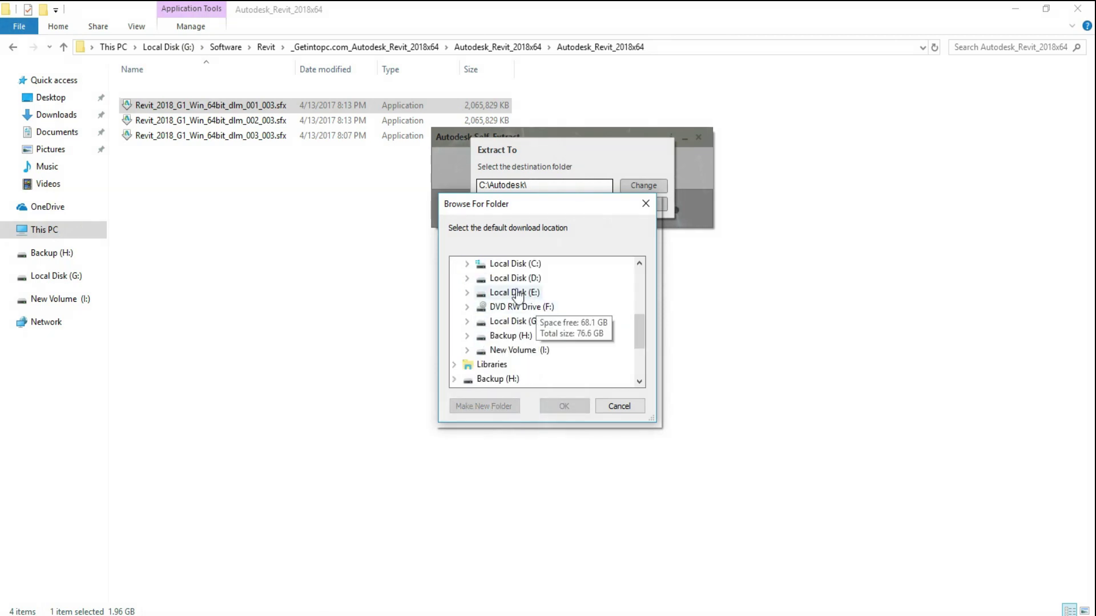
{"action": "left_click", "coordinate": [467, 279]}
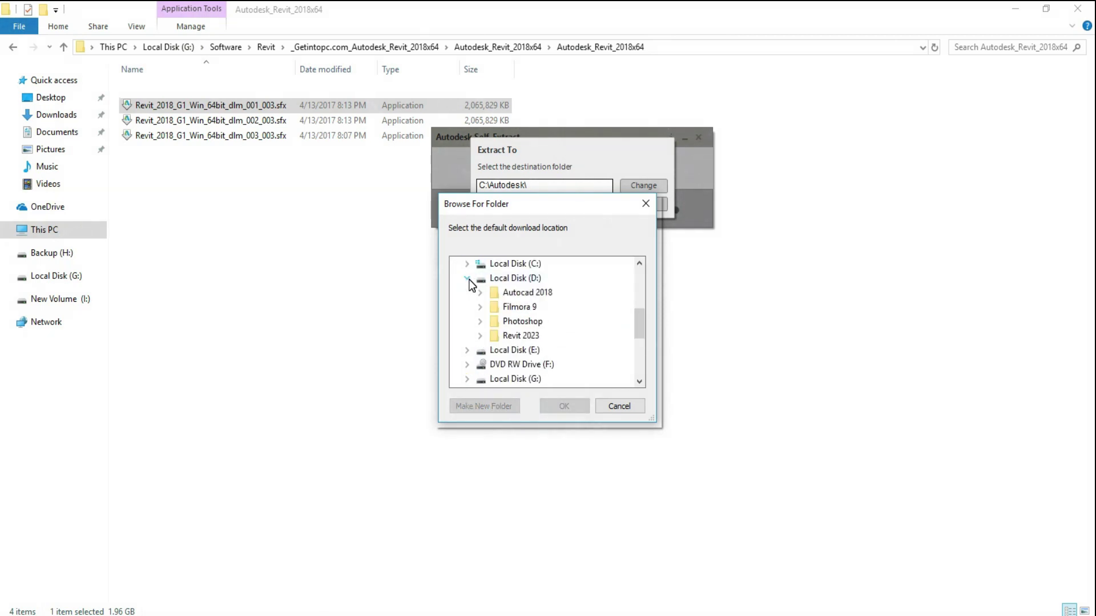
- Make a new folder in D:\Revit 2023\Revit as the destination and start extracting
{"action": "double_click", "coordinate": [510, 338]}
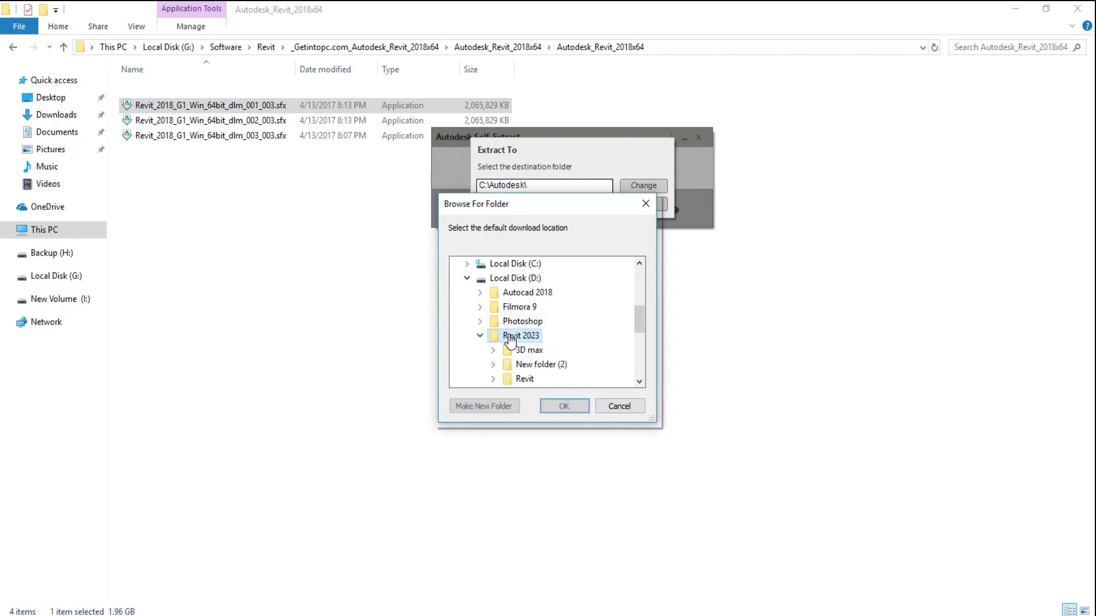
{"action": "scroll", "coordinate": [557, 345], "scroll_direction": "down", "scroll_amount": 1}
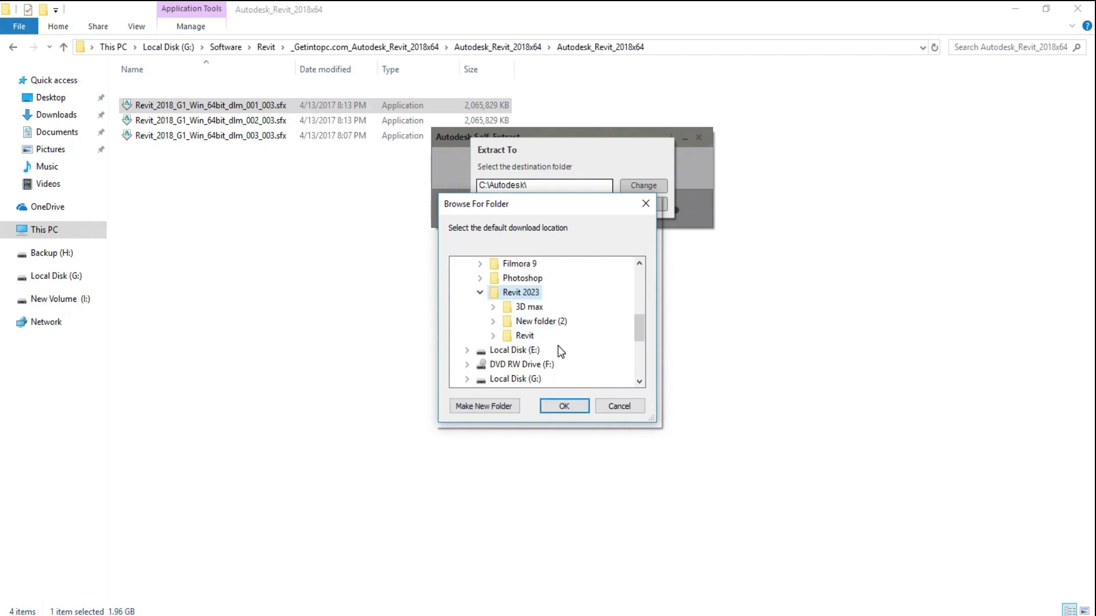
{"action": "double_click", "coordinate": [526, 337]}
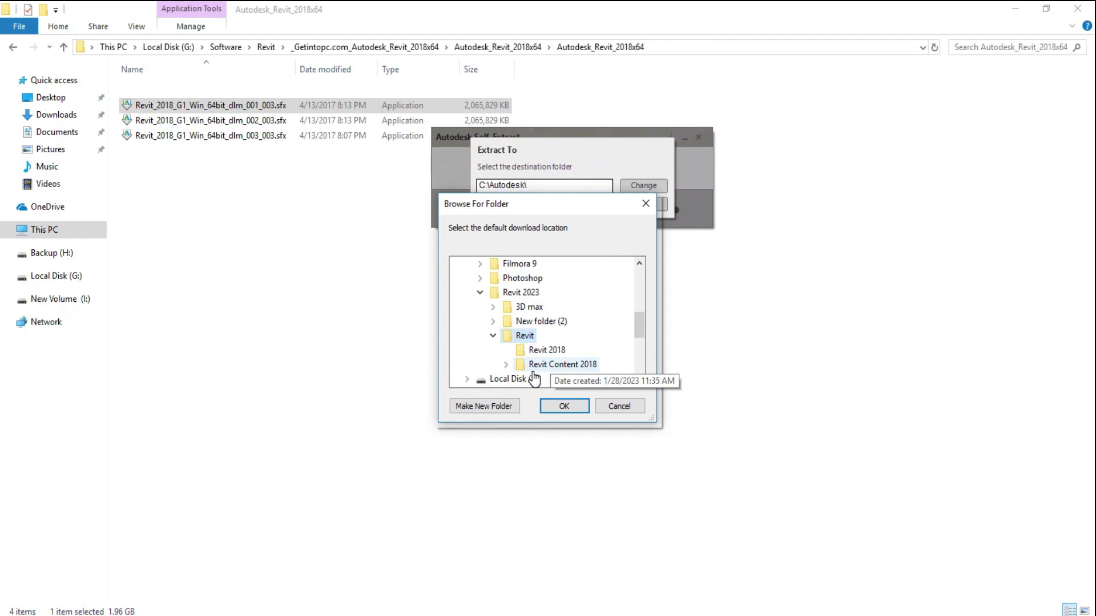
{"action": "left_click", "coordinate": [499, 405]}
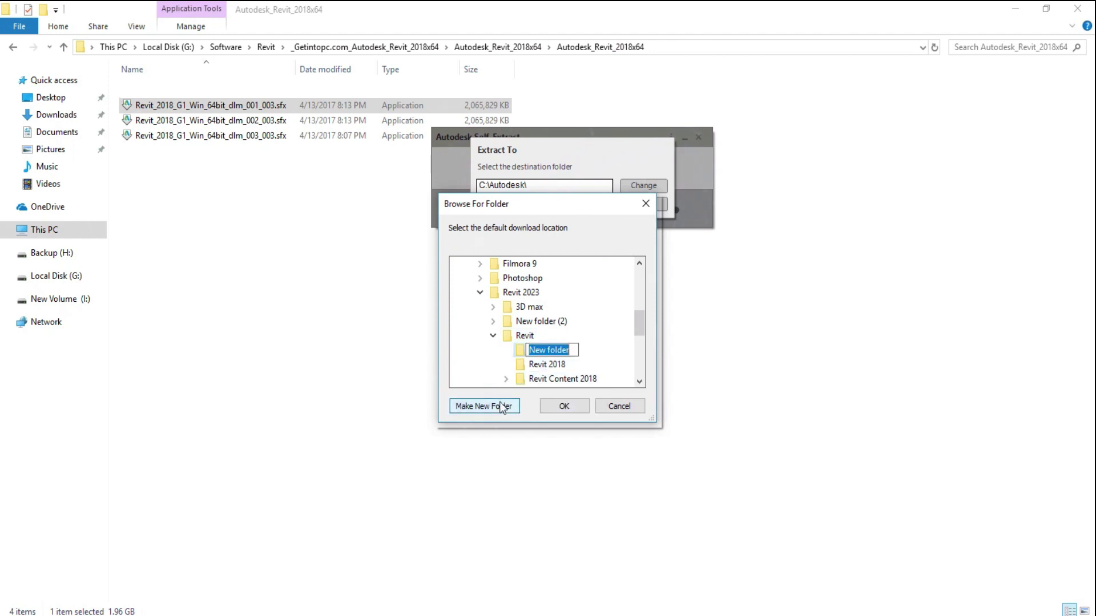
{"action": "left_click", "coordinate": [570, 409]}
{"action": "left_click", "coordinate": [587, 206]}
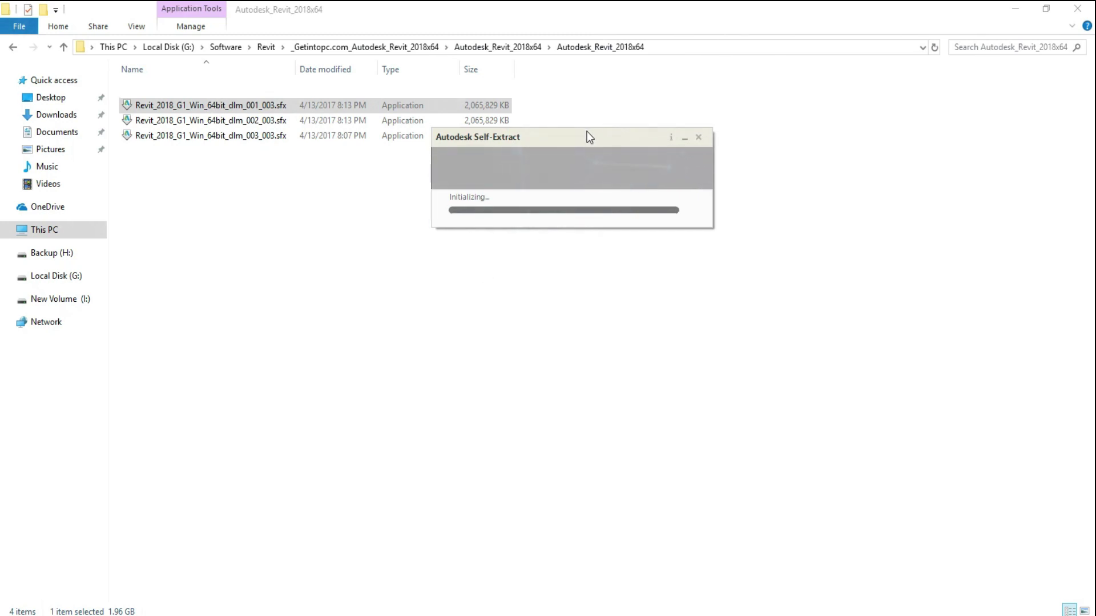
- Move the extraction progress and Revit setup windows aside while unpacking finishes
{"action": "left_click_drag", "start_coordinate": [586, 137], "coordinate": [258, 70]}
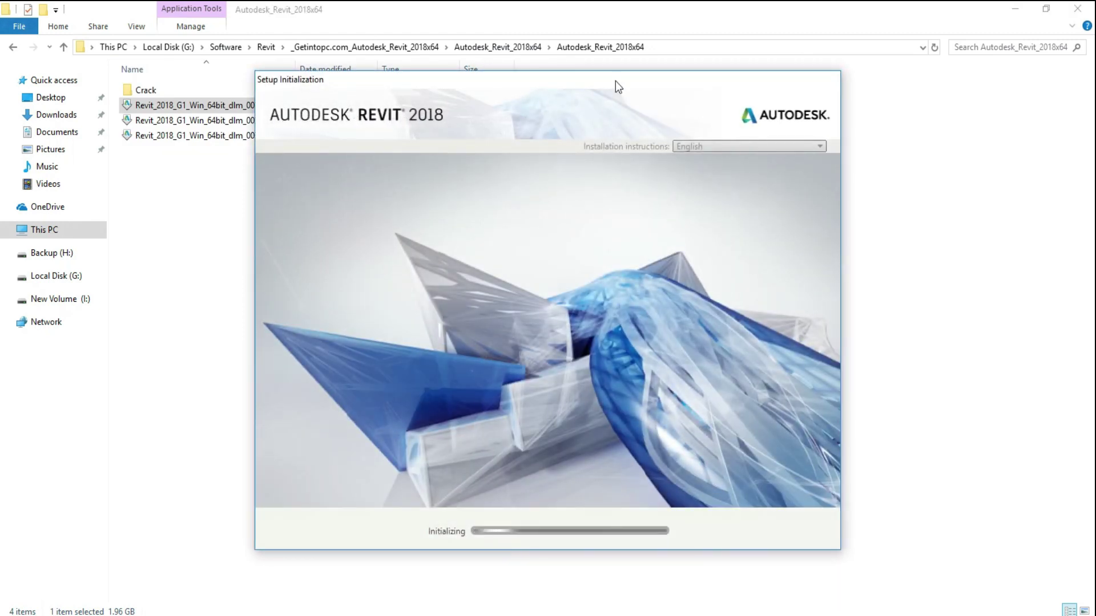
{"action": "left_click_drag", "start_coordinate": [550, 78], "coordinate": [413, 81]}
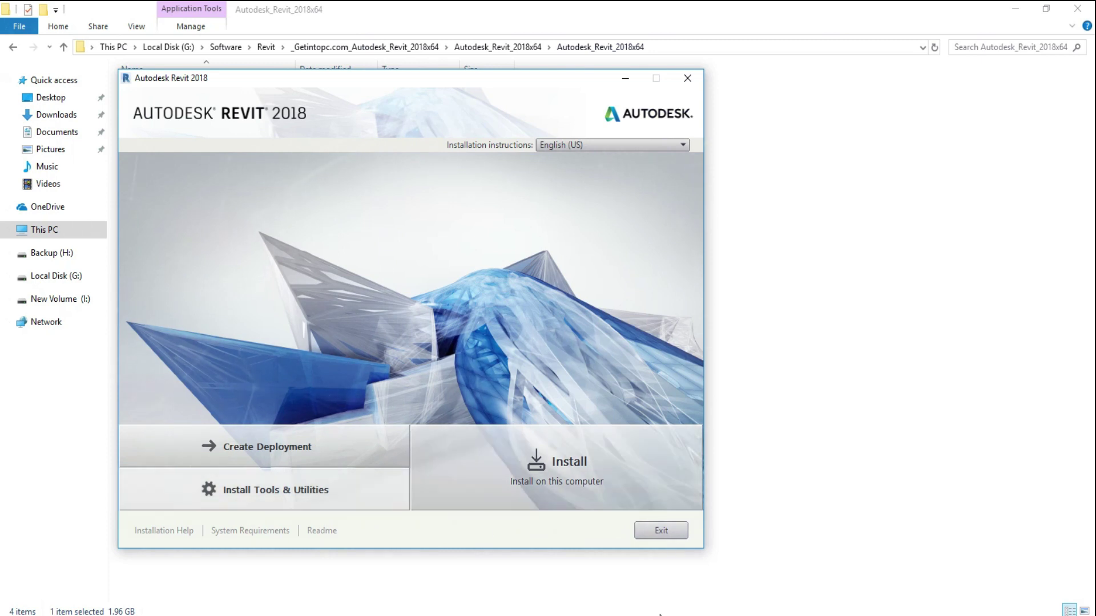
- Choose Install, accept the licence agreement and continue to Configure Installation
{"action": "left_click", "coordinate": [565, 463]}
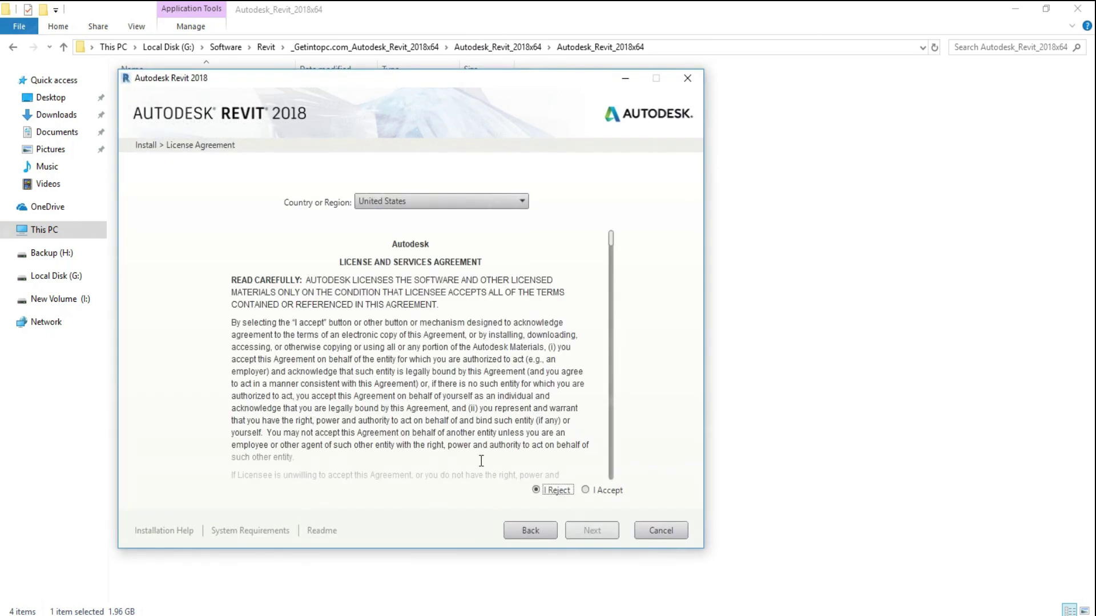
{"action": "left_click", "coordinate": [585, 491]}
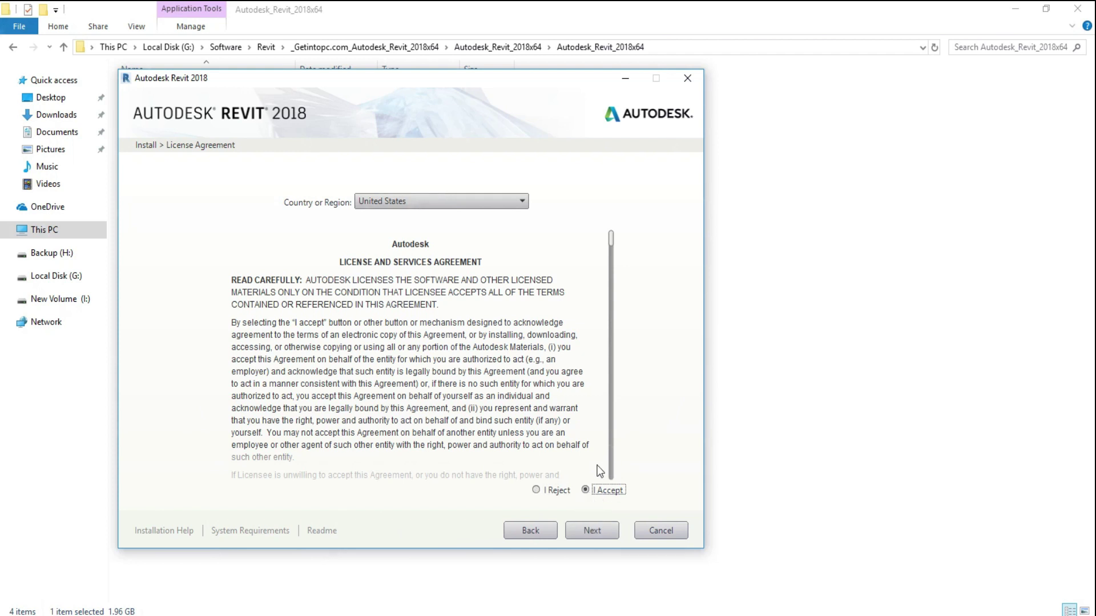
{"action": "left_click", "coordinate": [604, 534]}
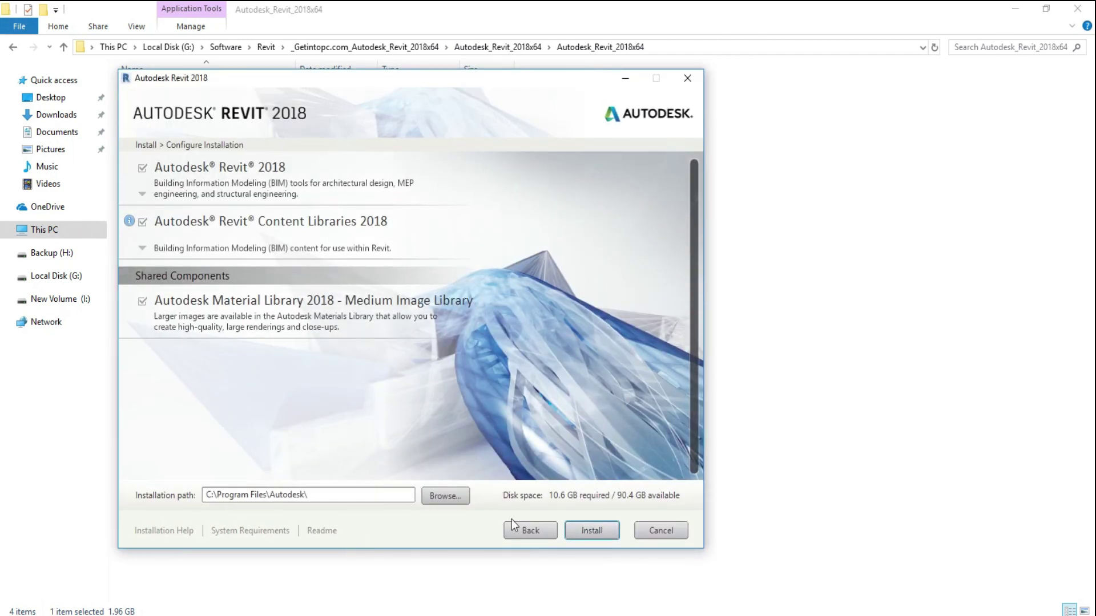
- Set the install path to D:\Revit 2023\Revit\Revit 2018\ and start installing
{"action": "left_click", "coordinate": [445, 502]}
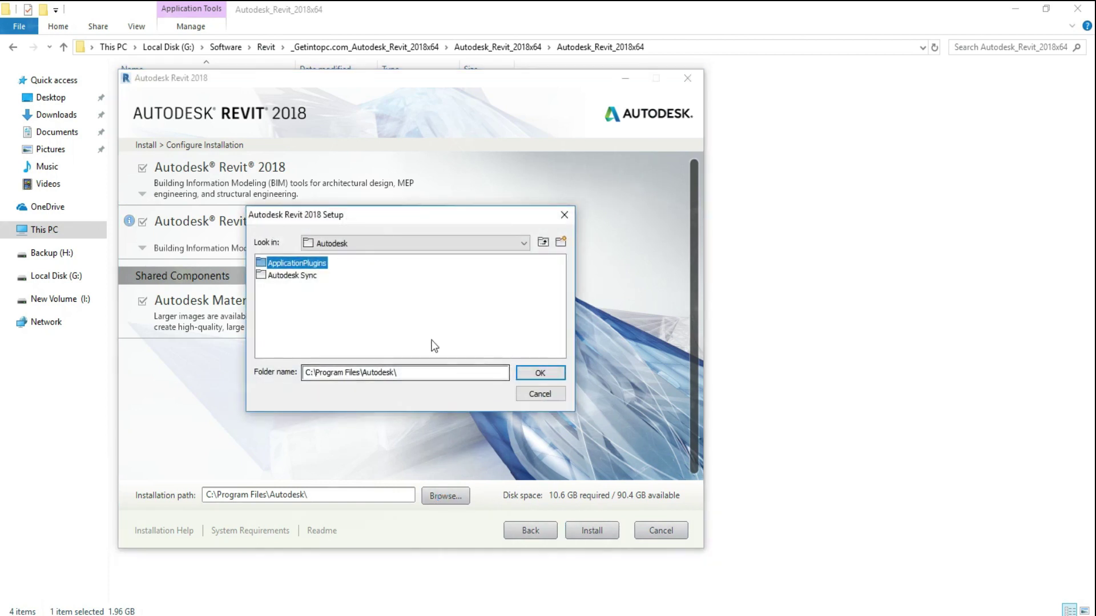
{"action": "left_click", "coordinate": [544, 245]}
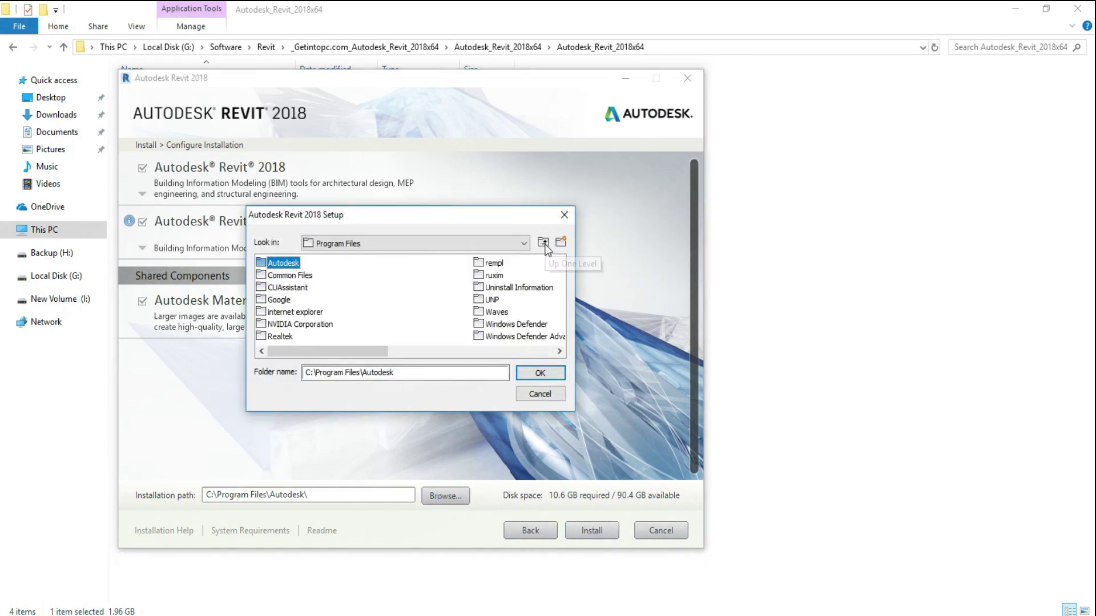
{"action": "left_click", "coordinate": [544, 245]}
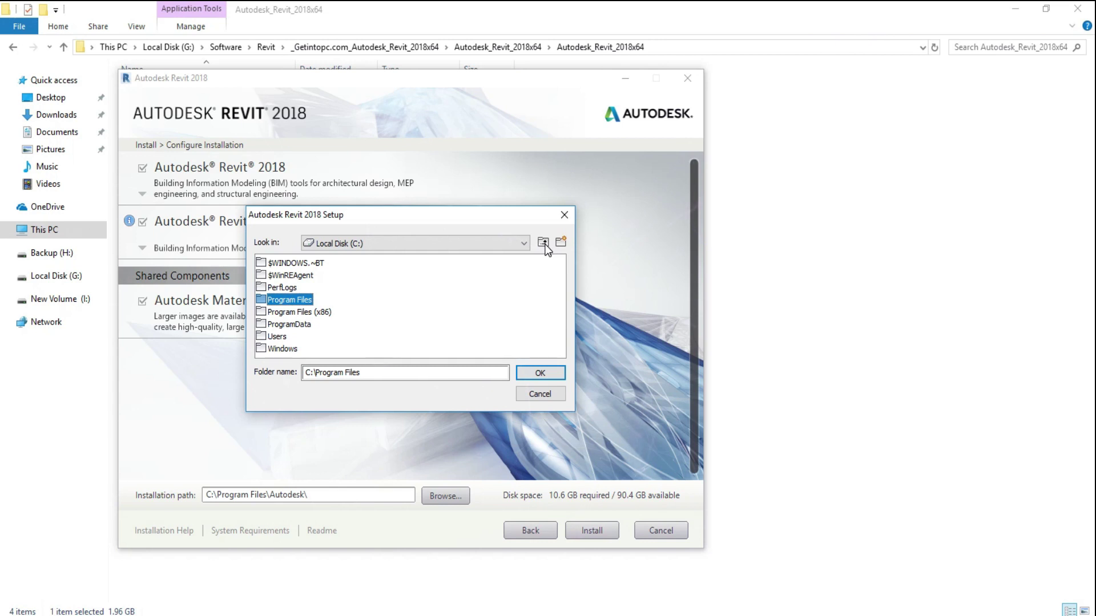
{"action": "left_click", "coordinate": [483, 241]}
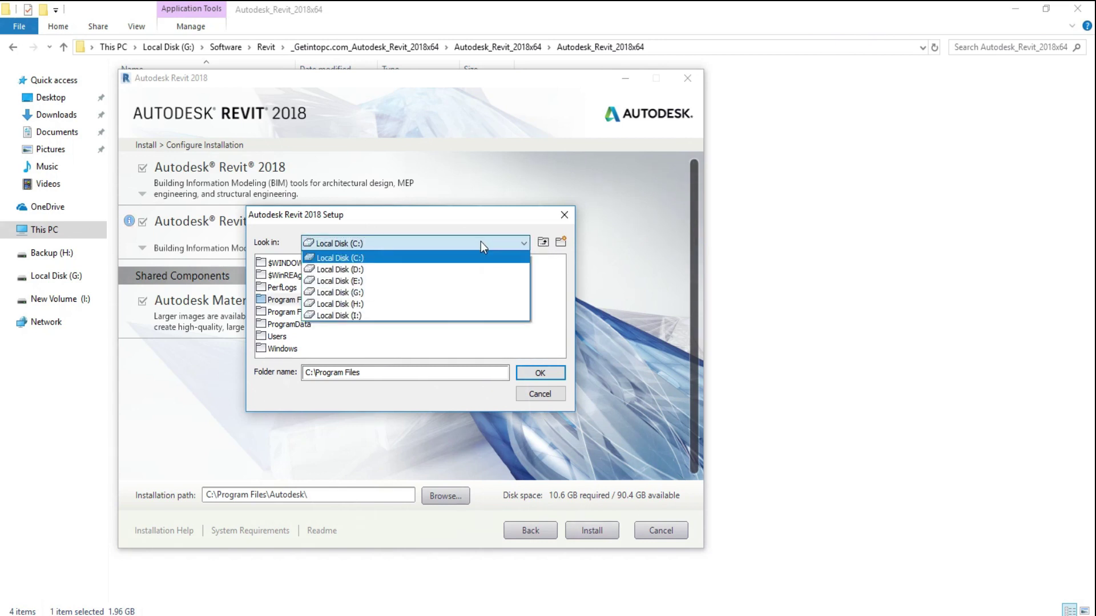
{"action": "left_click", "coordinate": [348, 272]}
{"action": "double_click", "coordinate": [296, 301]}
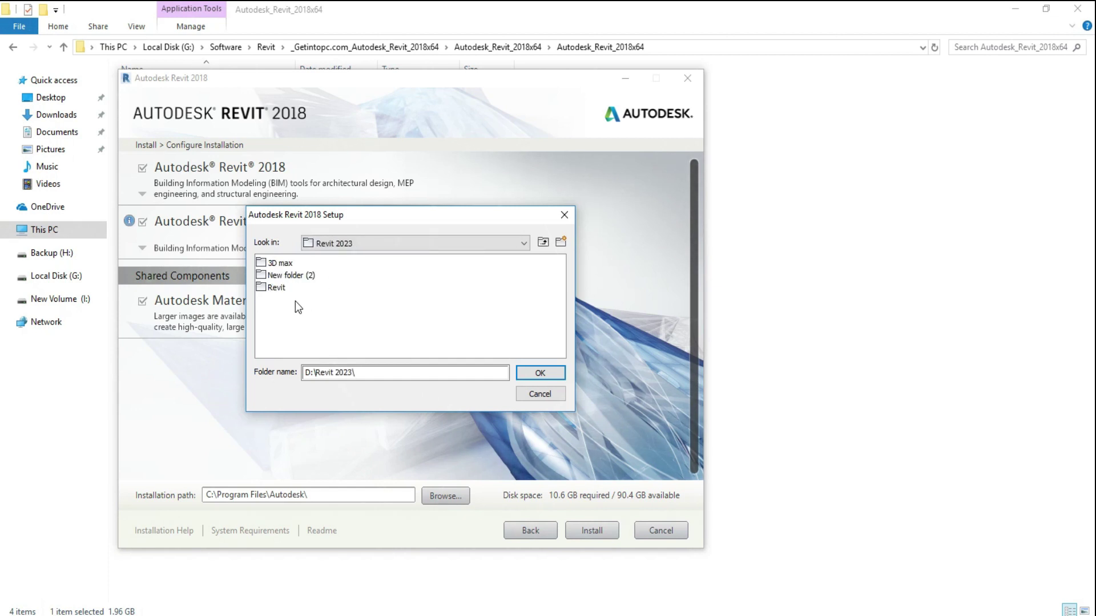
{"action": "double_click", "coordinate": [268, 289]}
{"action": "left_click", "coordinate": [296, 278]}
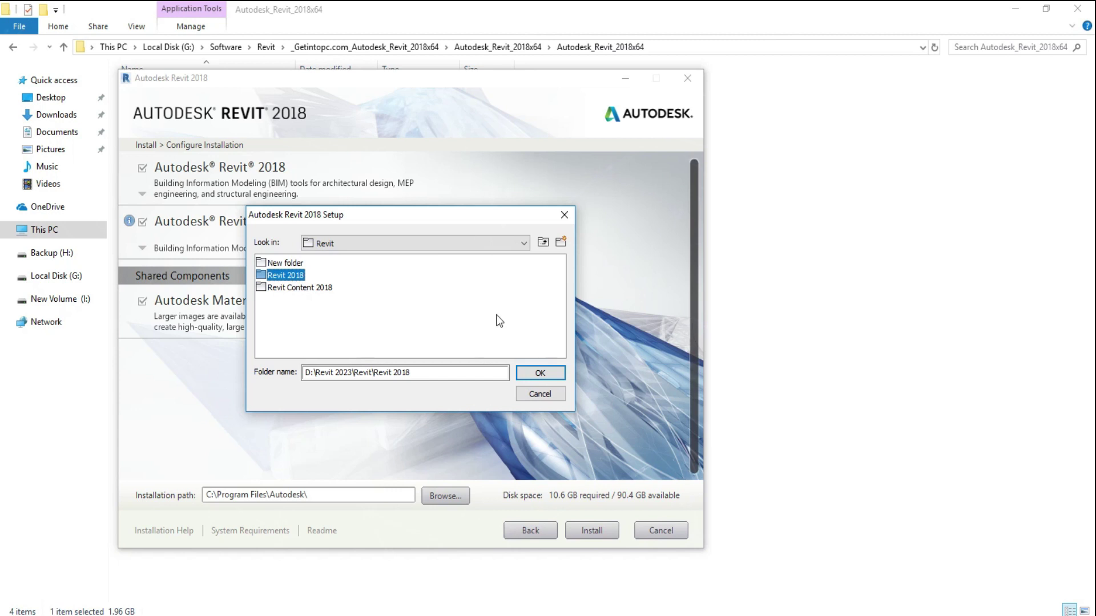
{"action": "left_click", "coordinate": [557, 373]}
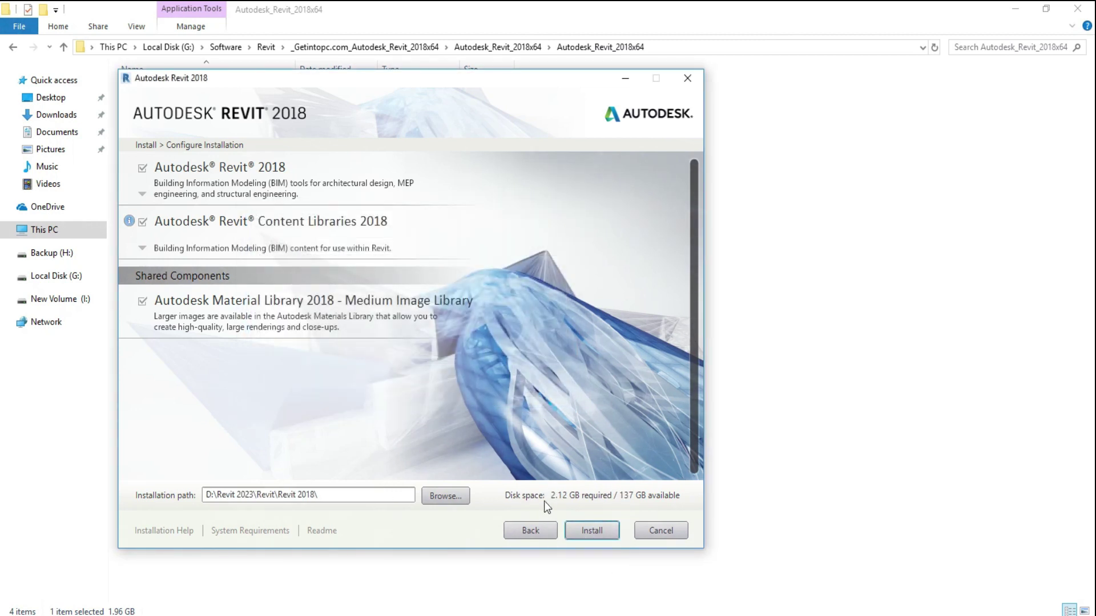
{"action": "left_click", "coordinate": [591, 530]}
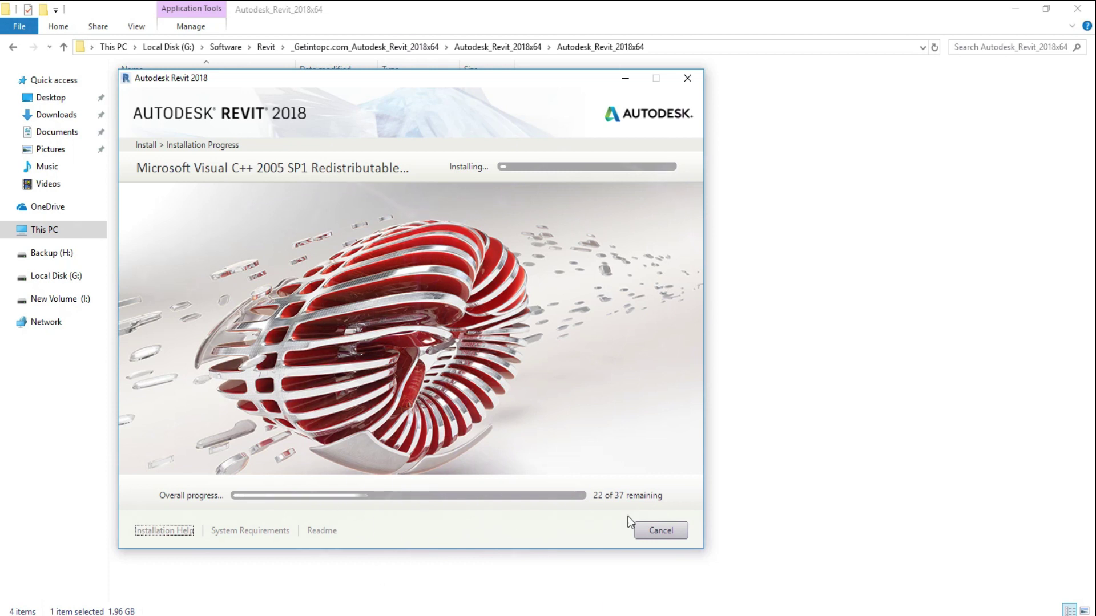
- Wait for Installation Complete, nudging the installer window slightly down and right
{"action": "left_click", "coordinate": [974, 615]}
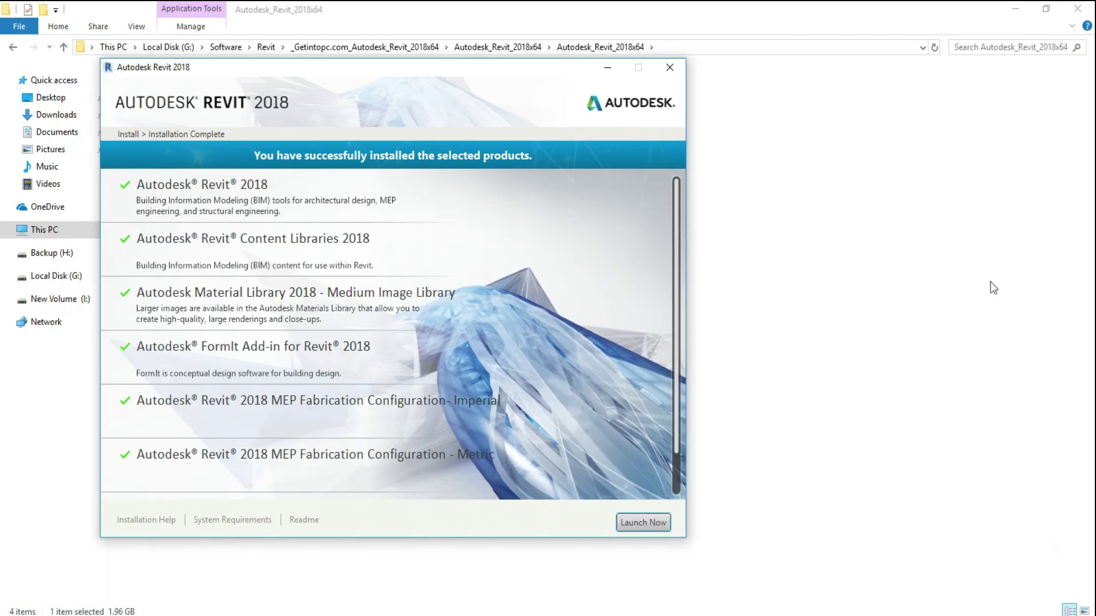
{"action": "left_click_drag", "start_coordinate": [492, 71], "coordinate": [512, 87]}
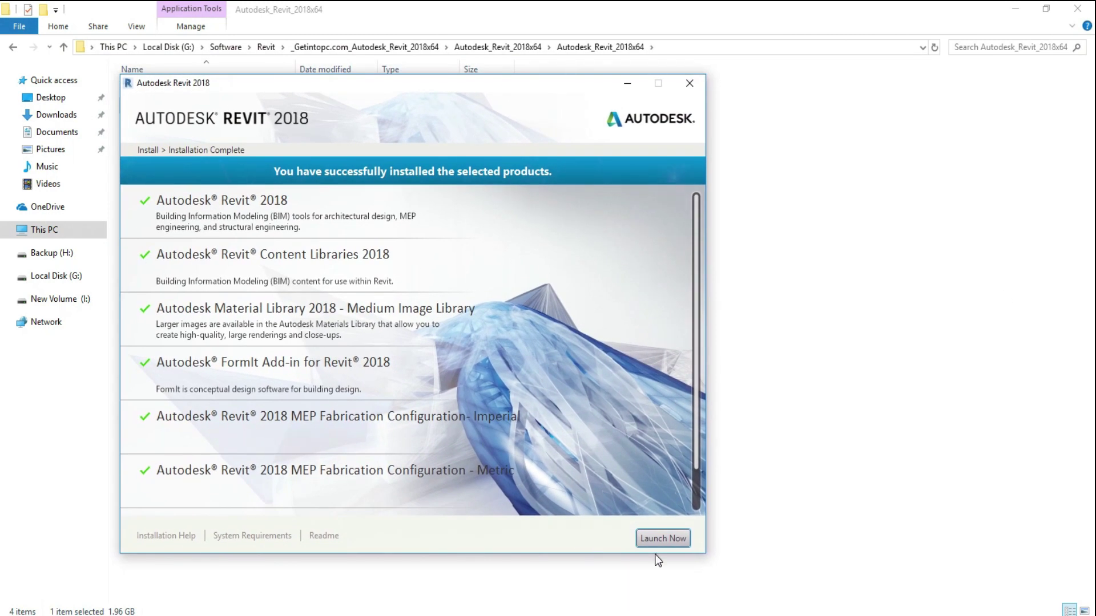
- Launch Revit 2018 and create Project1 from the Architectural Template
{"action": "left_click", "coordinate": [659, 543]}
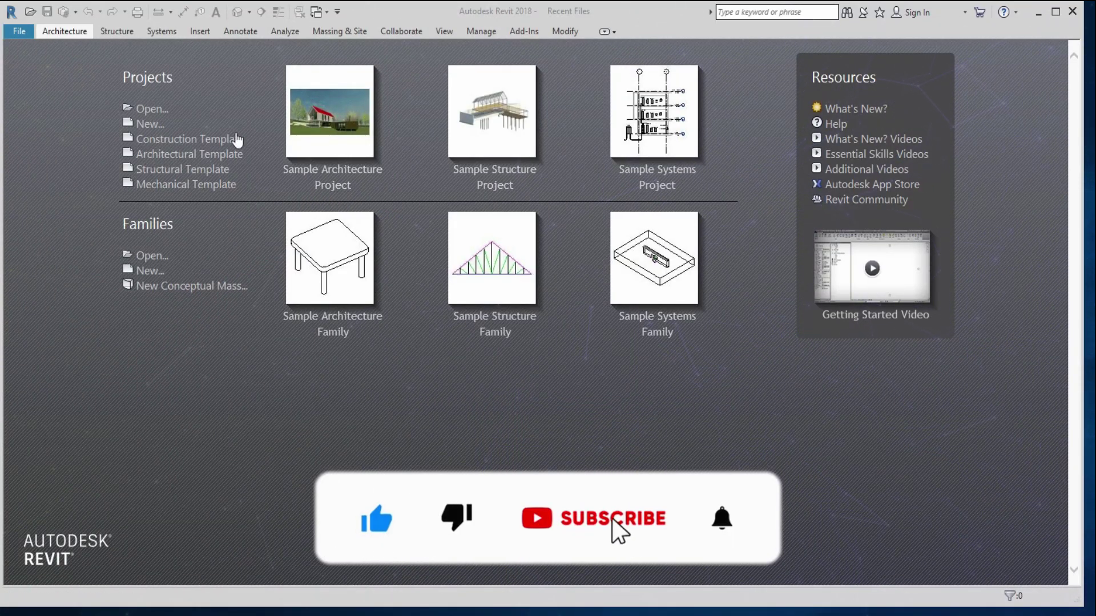
{"action": "left_click", "coordinate": [188, 154]}
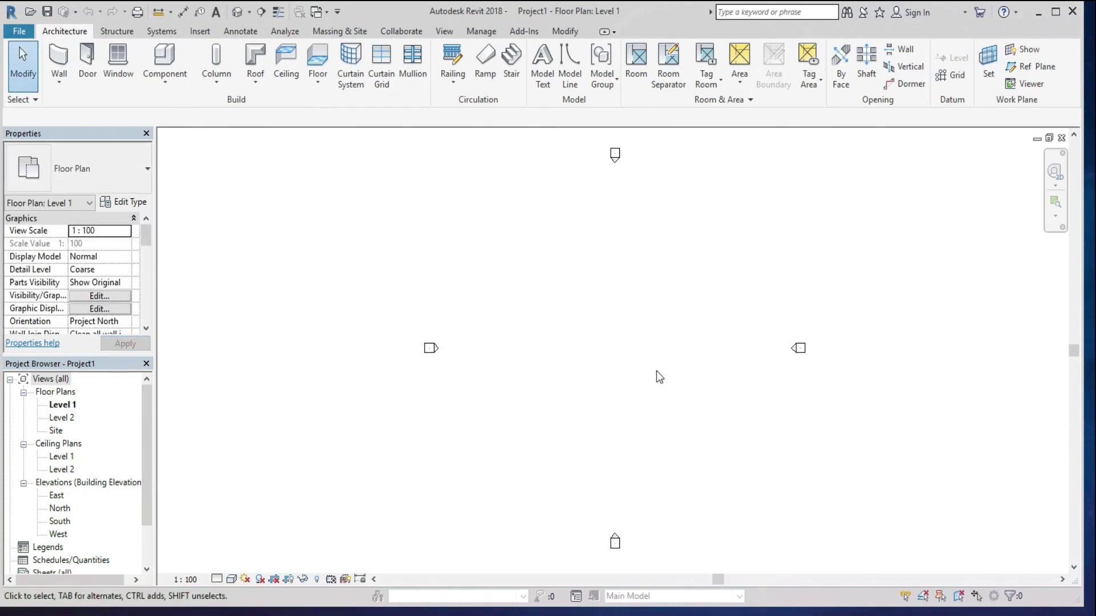
- Draw a chain of walls outlining the larger right room
{"action": "left_click", "coordinate": [55, 71]}
{"action": "left_click", "coordinate": [79, 110]}
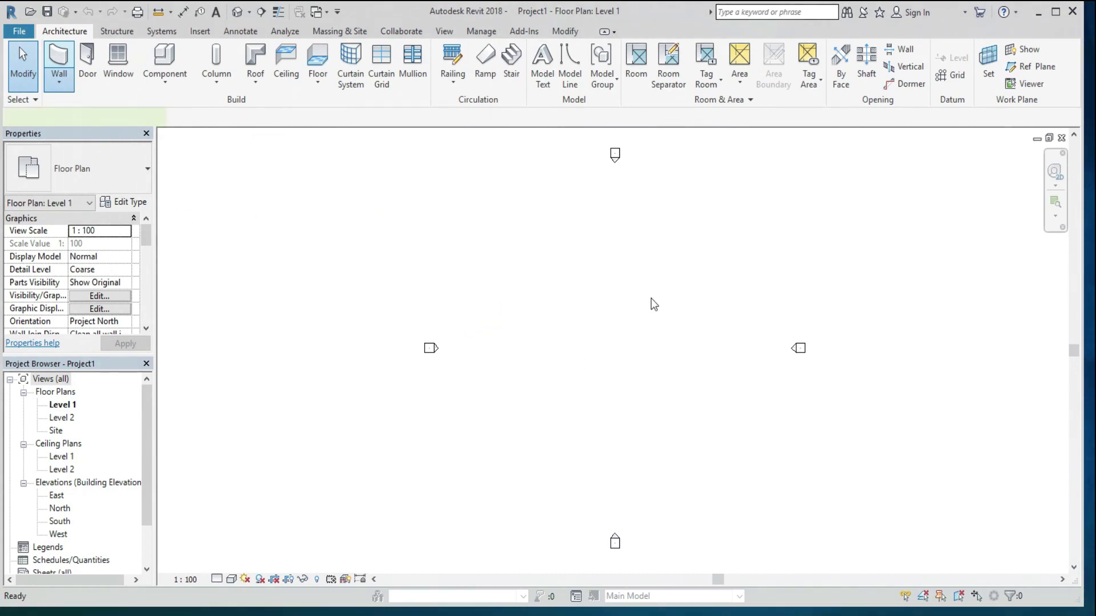
{"action": "left_click", "coordinate": [492, 281]}
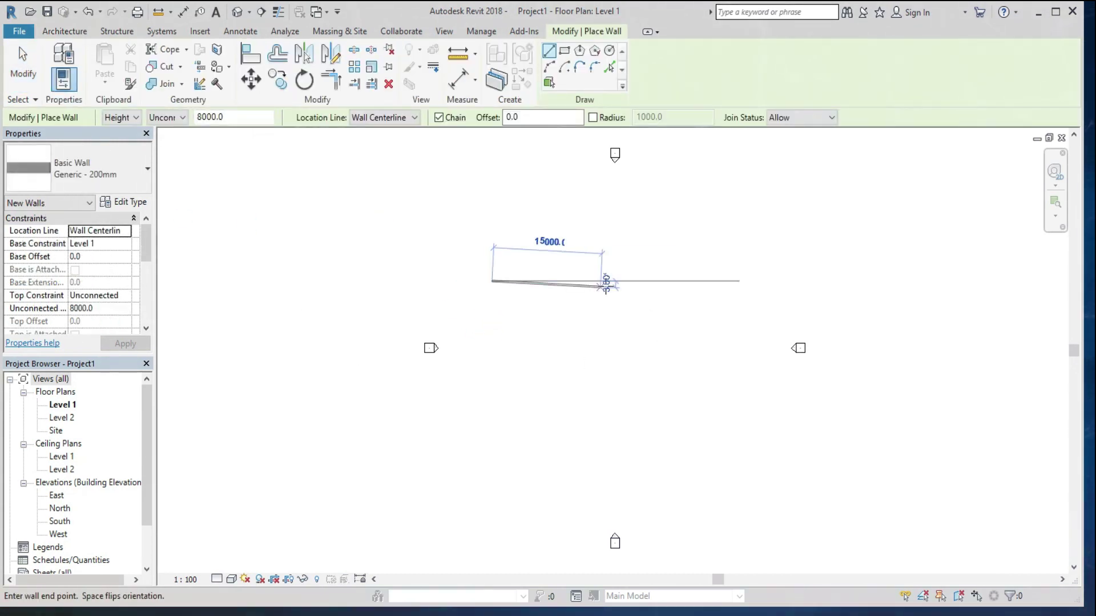
{"action": "scroll", "coordinate": [537, 281], "scroll_direction": "up", "scroll_amount": 2}
{"action": "left_click", "coordinate": [535, 282]}
{"action": "left_click", "coordinate": [535, 370]}
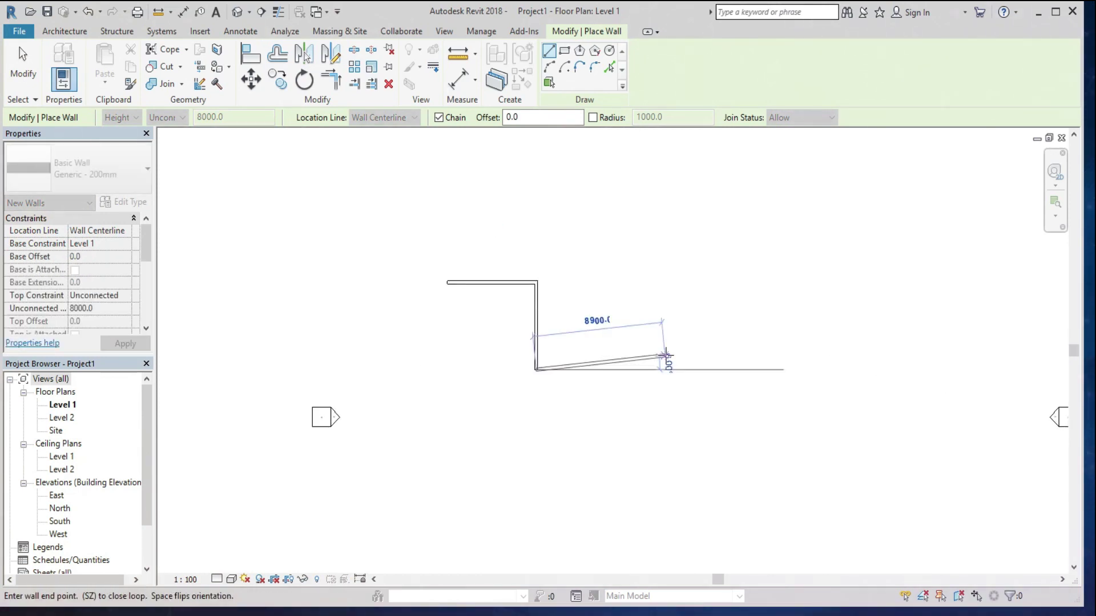
{"action": "left_click", "coordinate": [666, 370]}
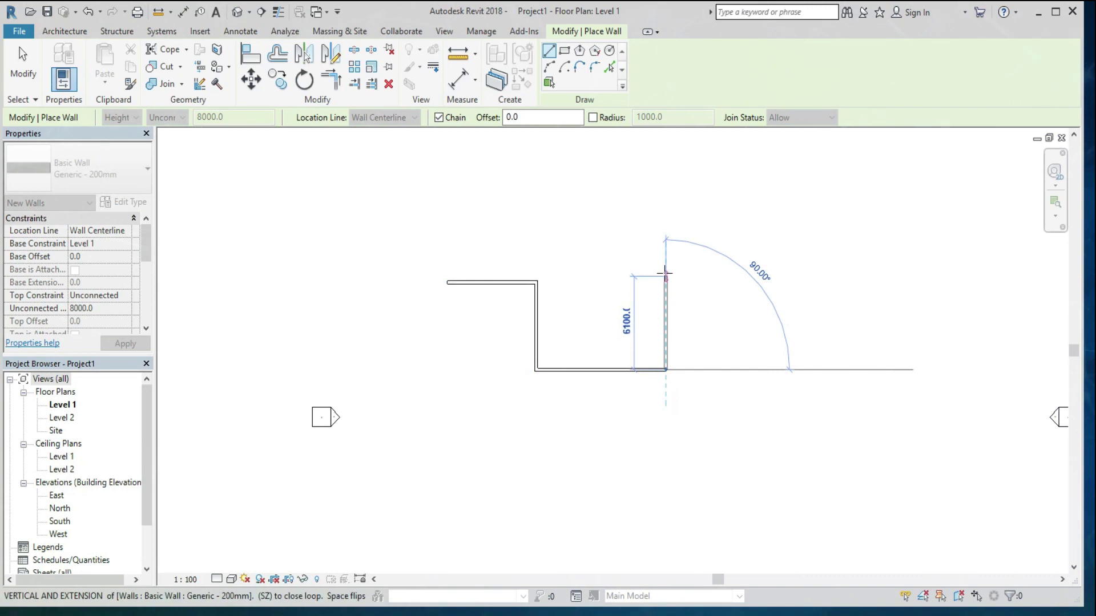
{"action": "left_click", "coordinate": [546, 276]}
{"action": "left_click", "coordinate": [447, 282]}
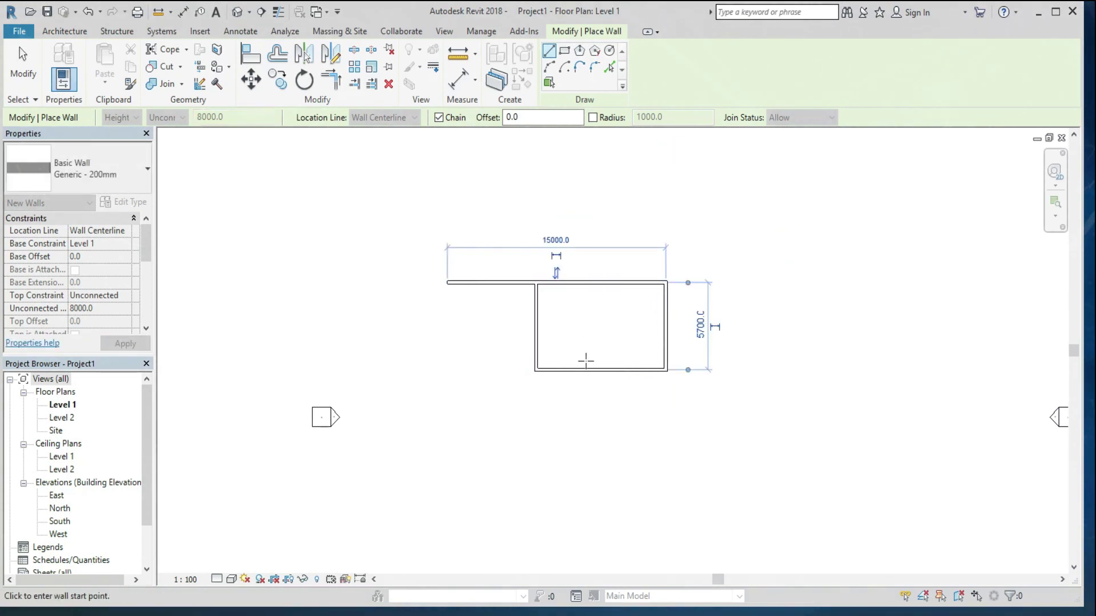
- Add the smaller left room's walls, exit the Wall tool and zoom the plan
{"action": "left_click", "coordinate": [447, 326]}
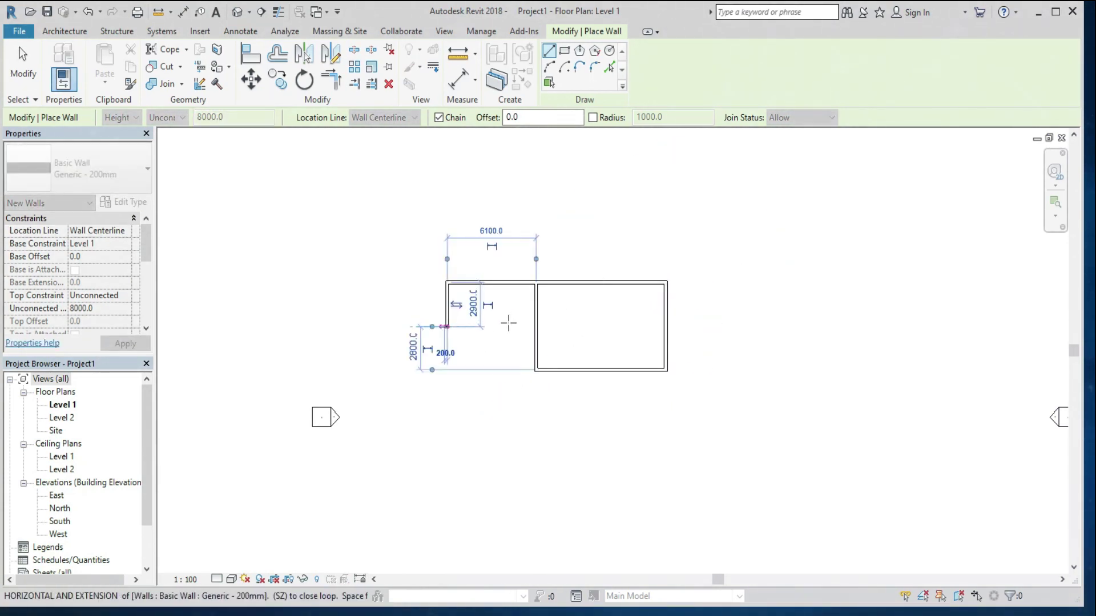
{"action": "left_click", "coordinate": [535, 326]}
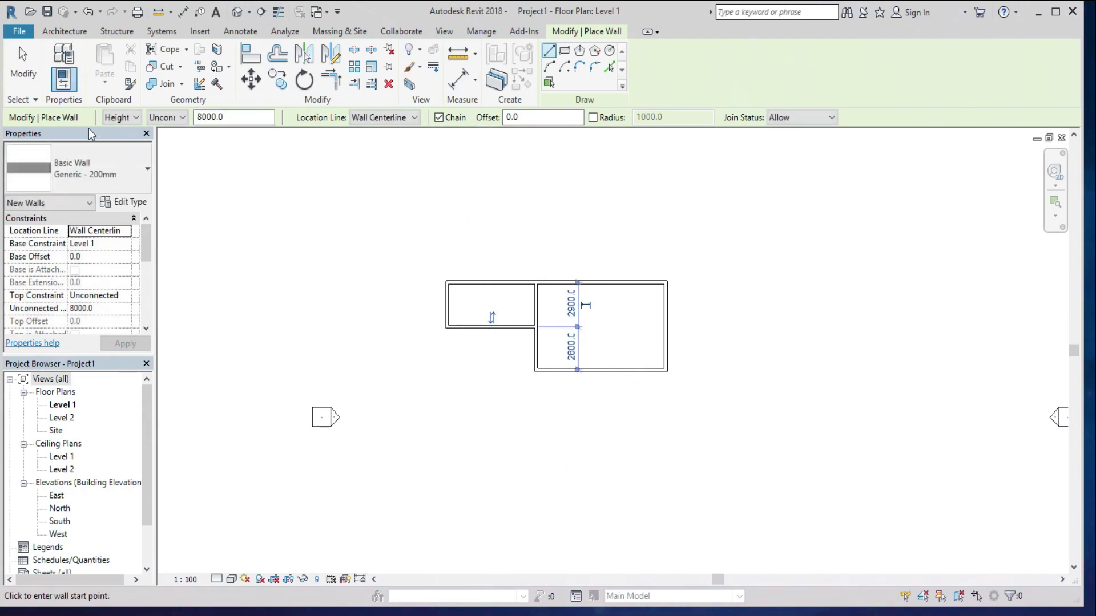
{"action": "left_click", "coordinate": [22, 63]}
{"action": "scroll", "coordinate": [533, 324], "scroll_direction": "up", "scroll_amount": 1}
{"action": "scroll", "coordinate": [533, 324], "scroll_direction": "up", "scroll_amount": 1}
{"action": "scroll", "coordinate": [536, 308], "scroll_direction": "up", "scroll_amount": 1}
{"action": "scroll", "coordinate": [568, 260], "scroll_direction": "up", "scroll_amount": 1}
{"action": "scroll", "coordinate": [569, 261], "scroll_direction": "up", "scroll_amount": 1}
{"action": "scroll", "coordinate": [568, 260], "scroll_direction": "down", "scroll_amount": 2}
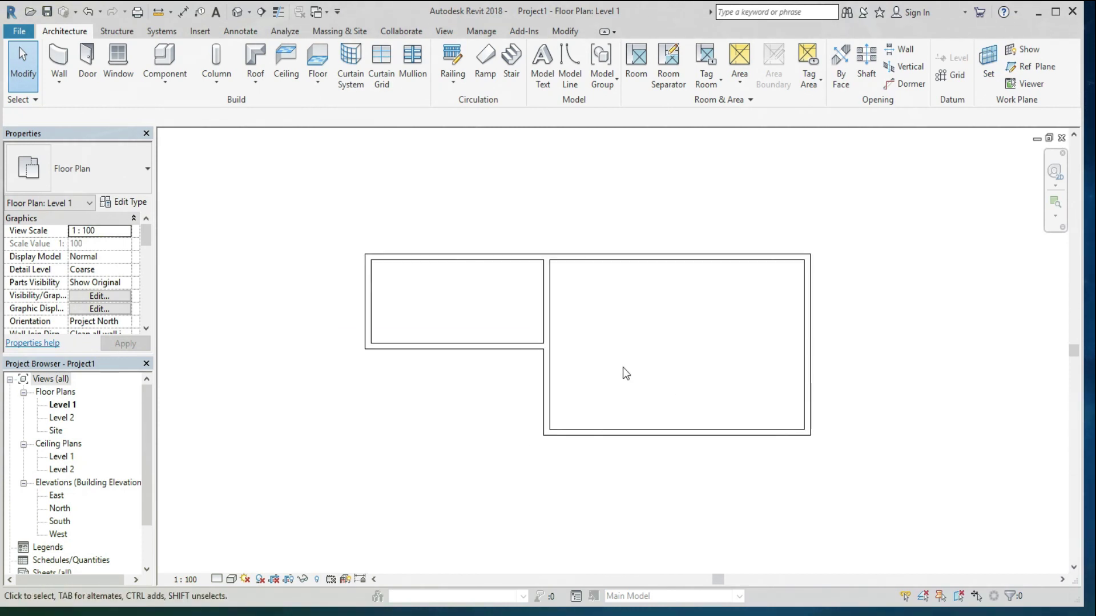
- Zoom the plan, then browse the Structure, Systems, Annotate and Analyze ribbon tabs
{"action": "scroll", "coordinate": [622, 367], "scroll_direction": "down", "scroll_amount": 1}
{"action": "scroll", "coordinate": [614, 347], "scroll_direction": "down", "scroll_amount": 2}
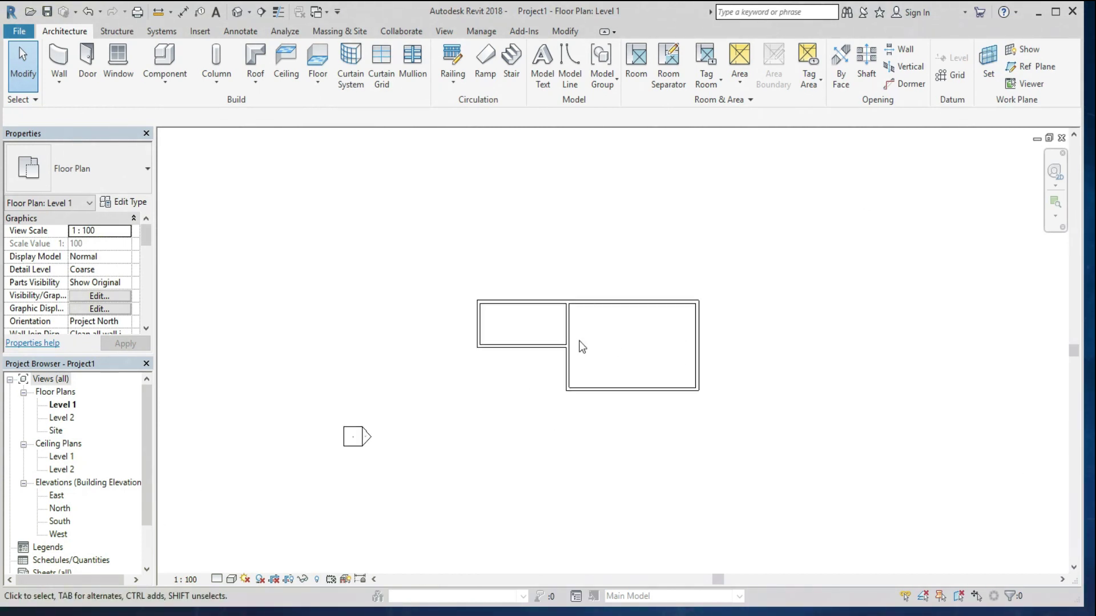
{"action": "scroll", "coordinate": [577, 344], "scroll_direction": "up", "scroll_amount": 1}
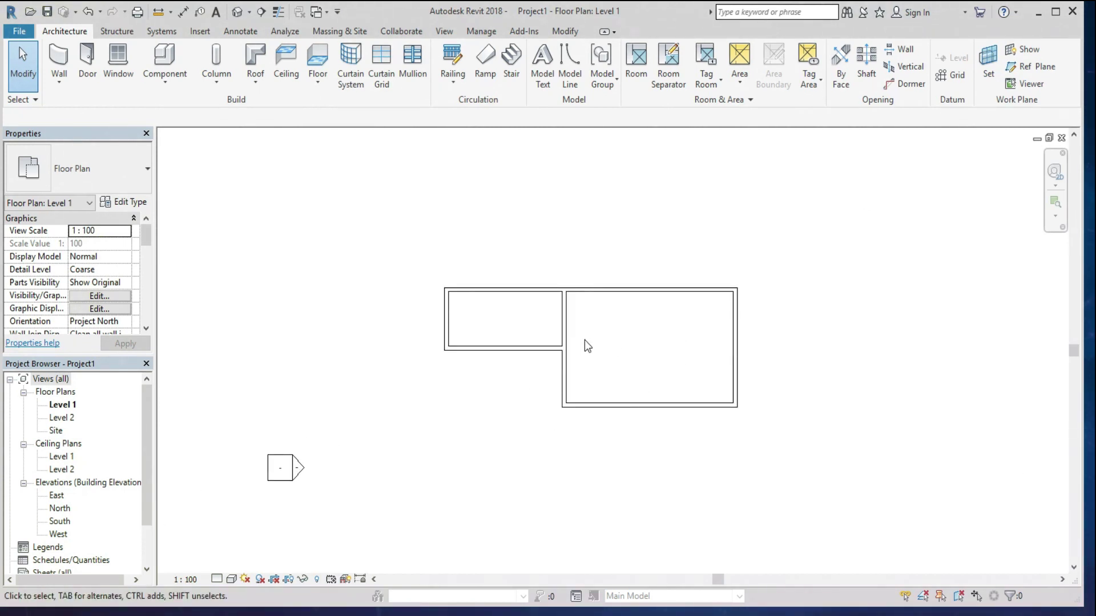
{"action": "left_click", "coordinate": [117, 31]}
{"action": "left_click", "coordinate": [168, 32]}
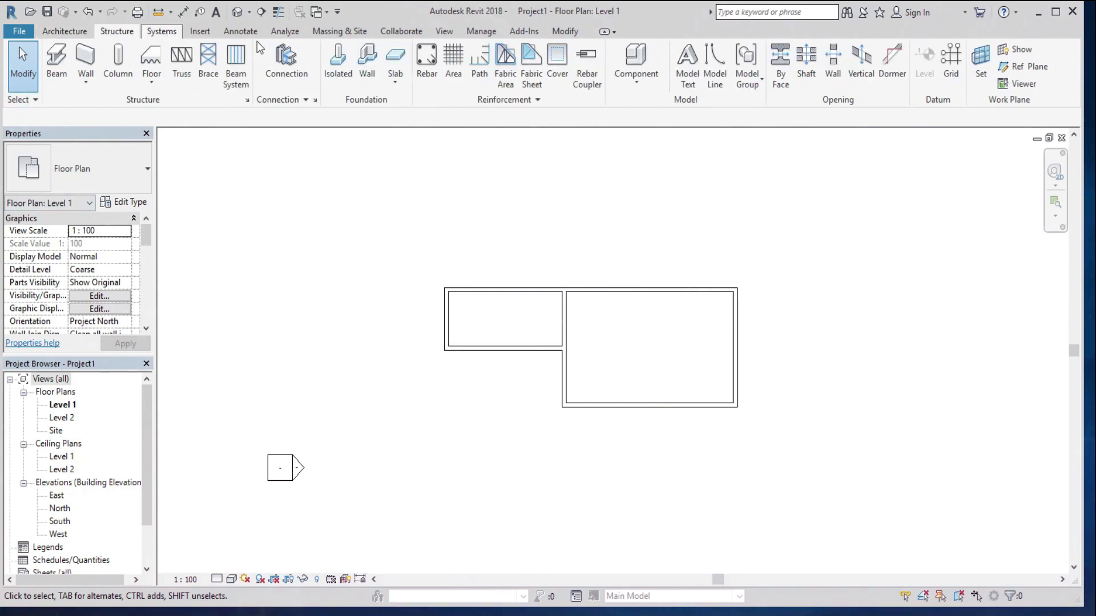
{"action": "left_click", "coordinate": [240, 31]}
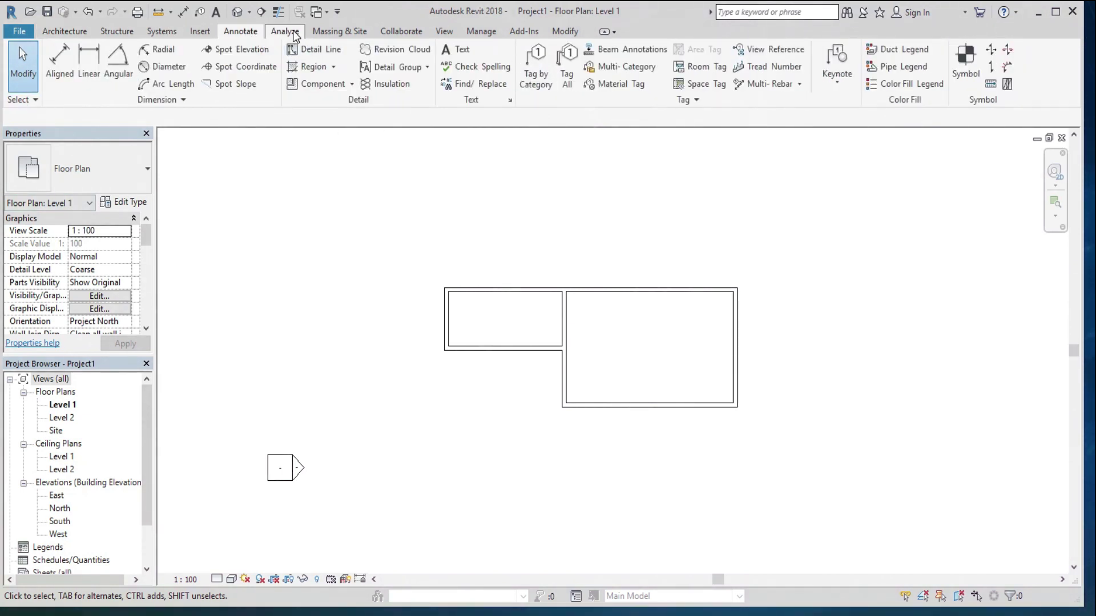
{"action": "left_click", "coordinate": [285, 31]}
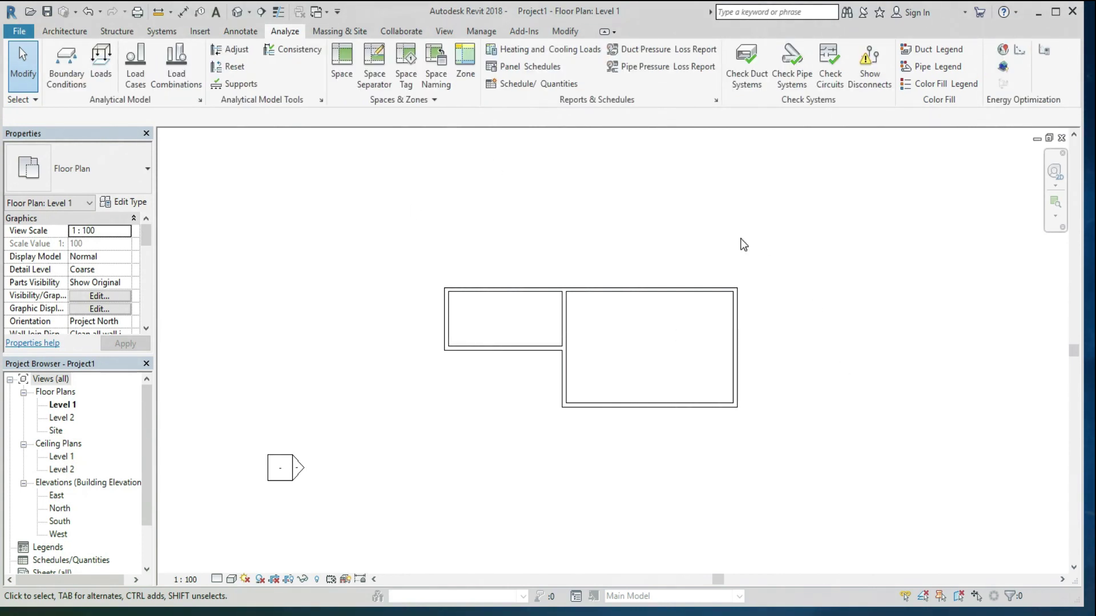